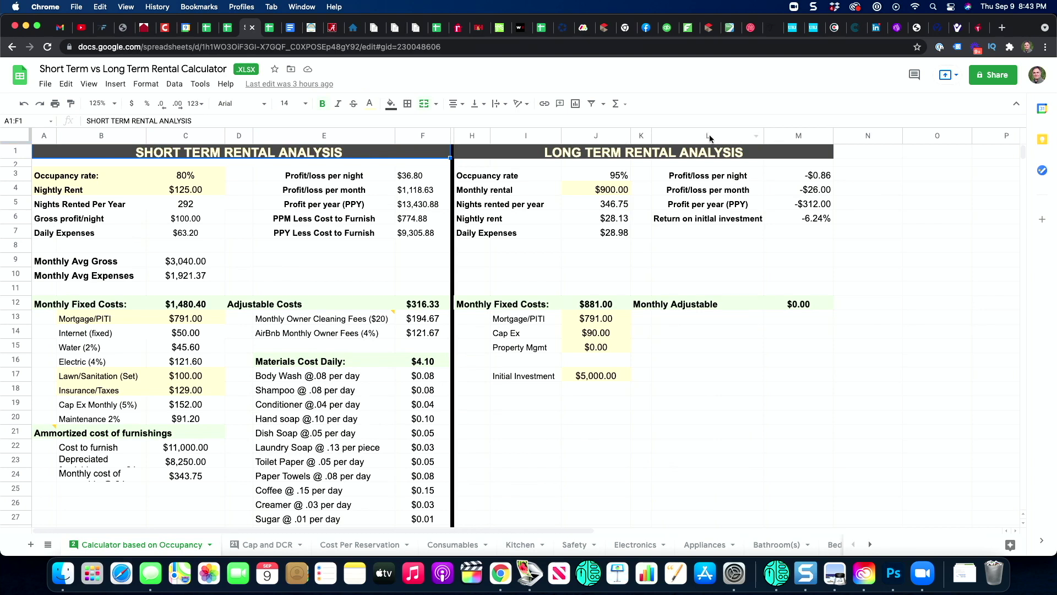
Review the short-term rental inputs in A3:C7, from the occupancy rate to the daily expenses.
left_click(44, 85)
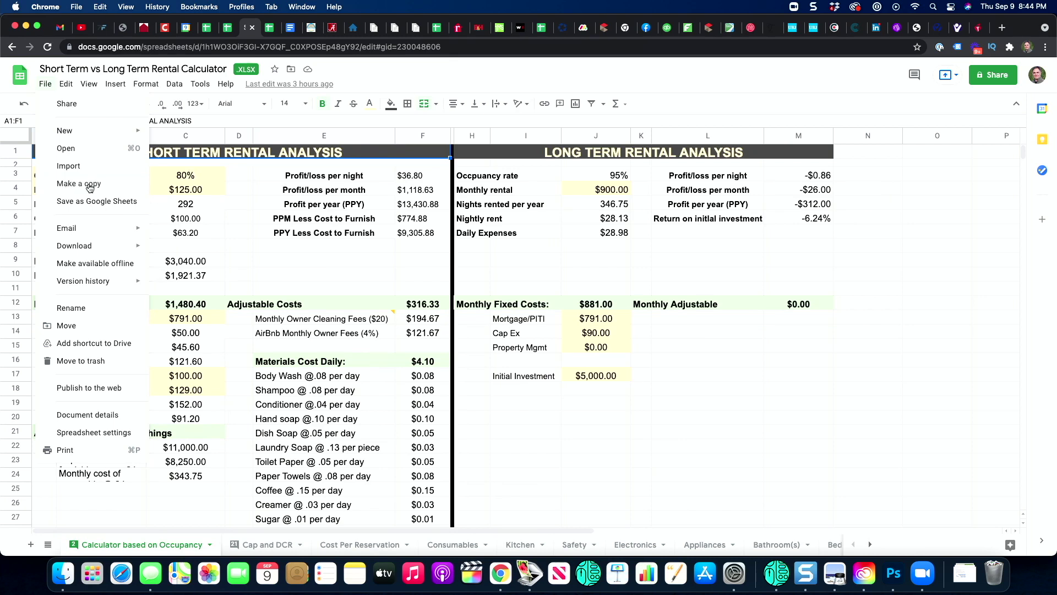
left_click(173, 176)
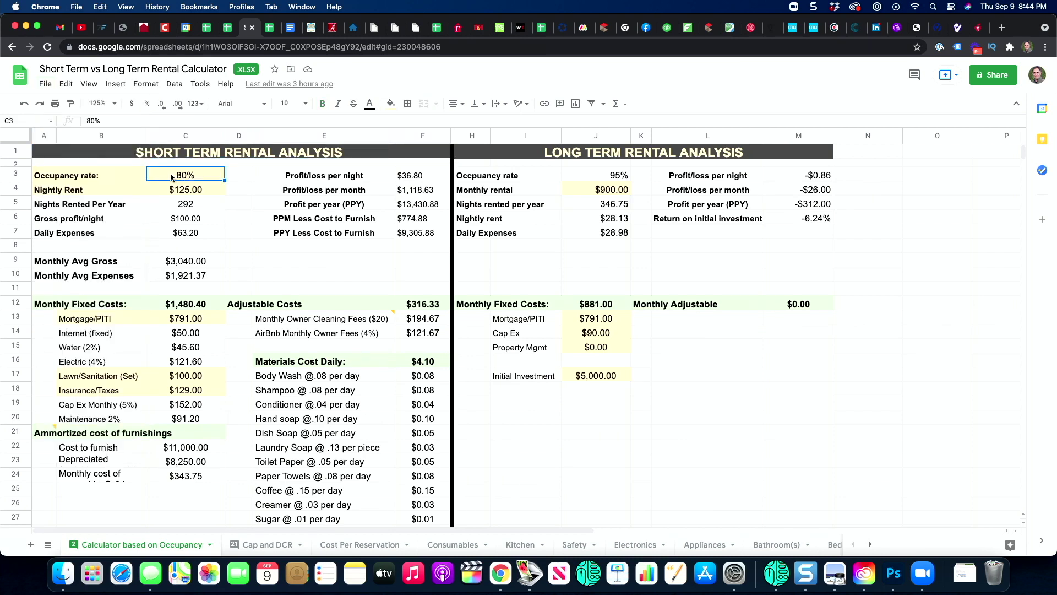
left_click_drag(47, 177, 161, 237)
scroll(184, 326, "down", 3)
scroll(184, 326, "up", 3)
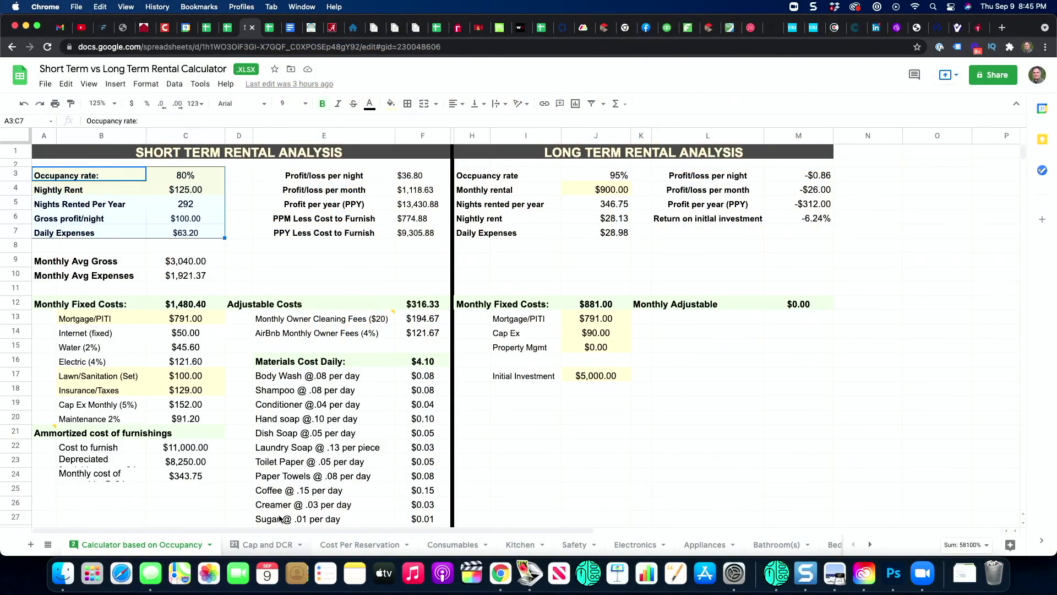
Increase the height of row 24 to show more of its label, and check the furnishing depreciation and monthly ownership cost formulas.
scroll(105, 417, "down", 2)
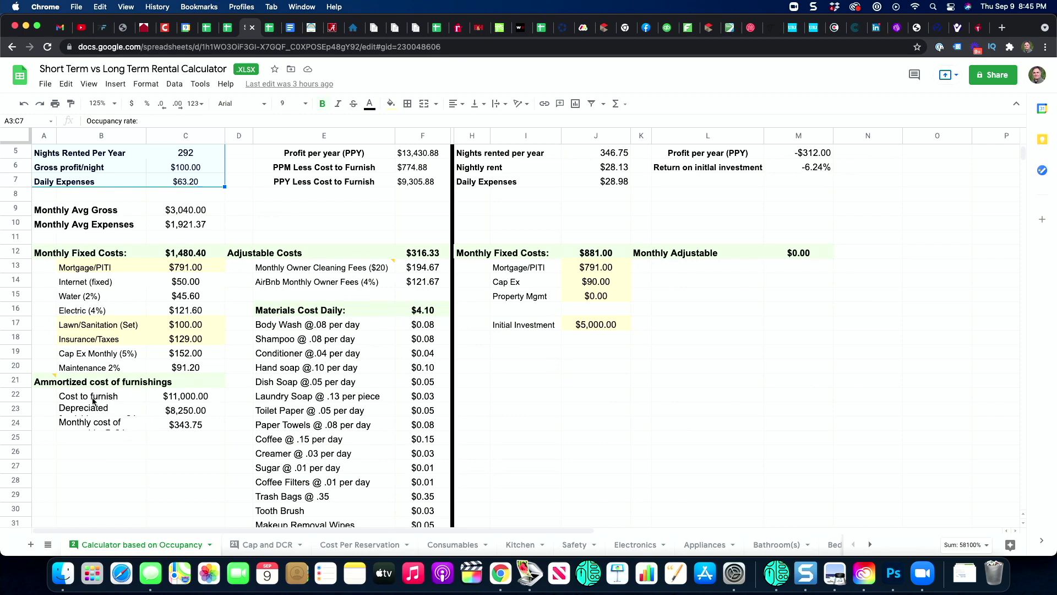
left_click(163, 398)
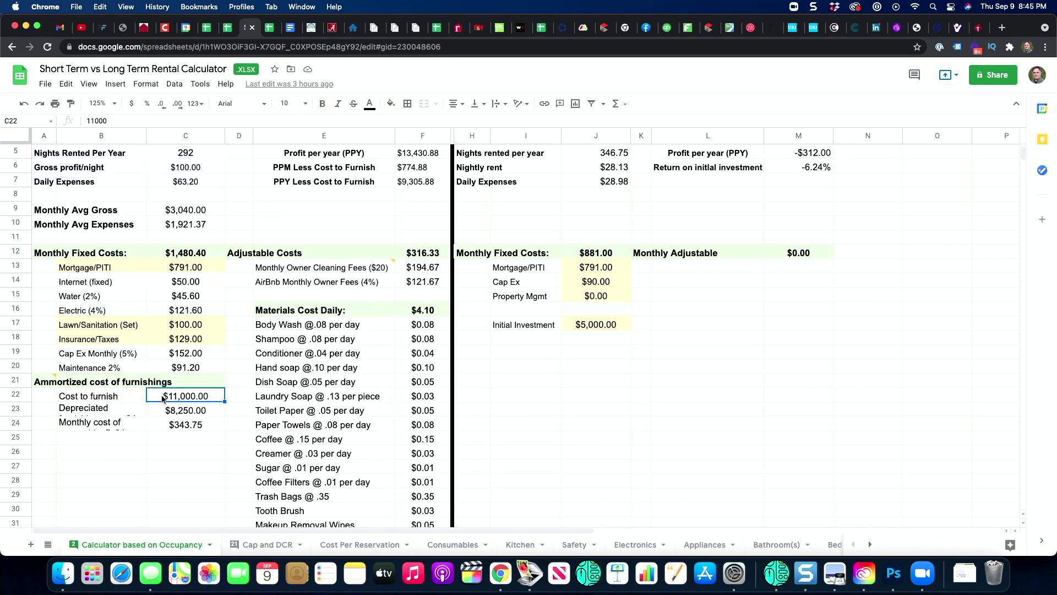
left_click(173, 411)
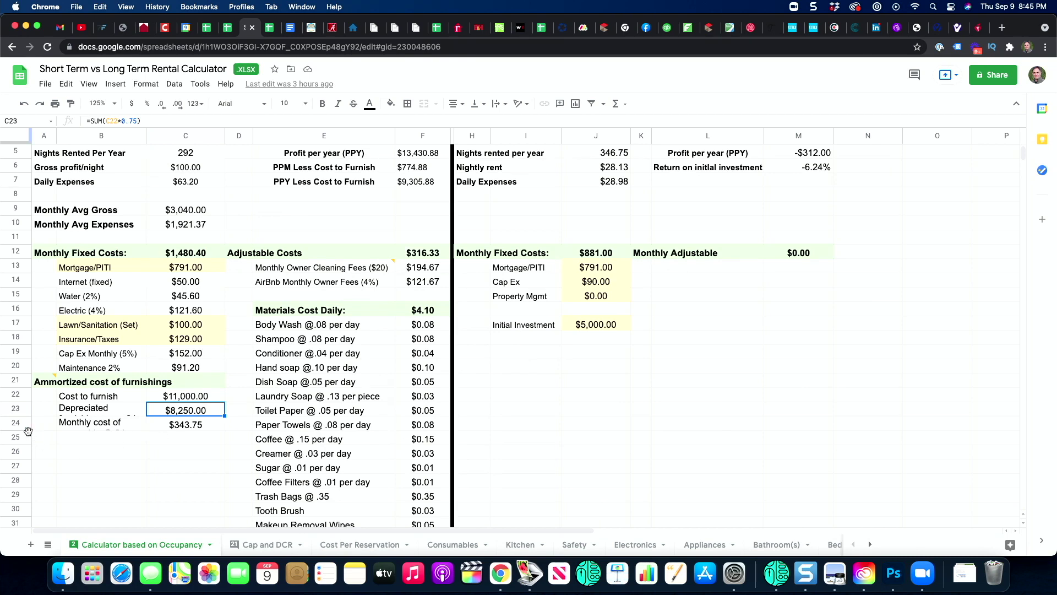
left_click_drag(28, 429, 28, 438)
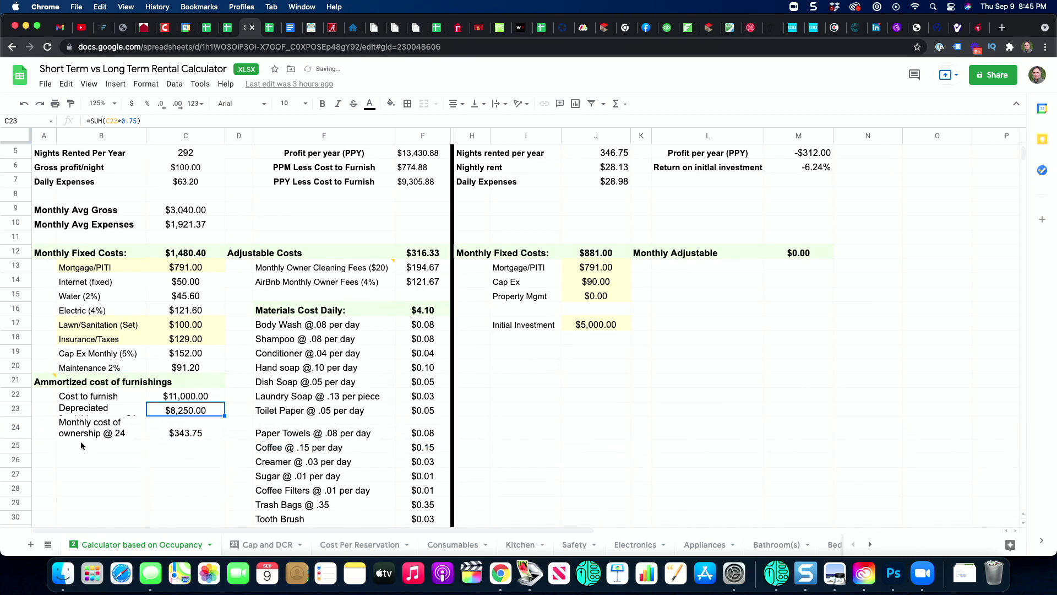
left_click(198, 440)
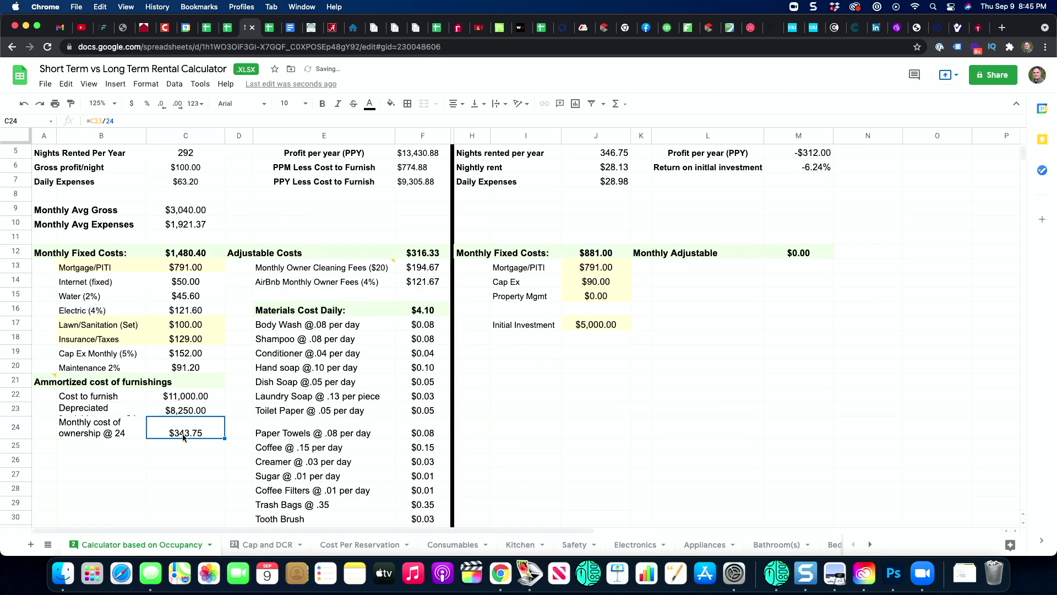
left_click(189, 411)
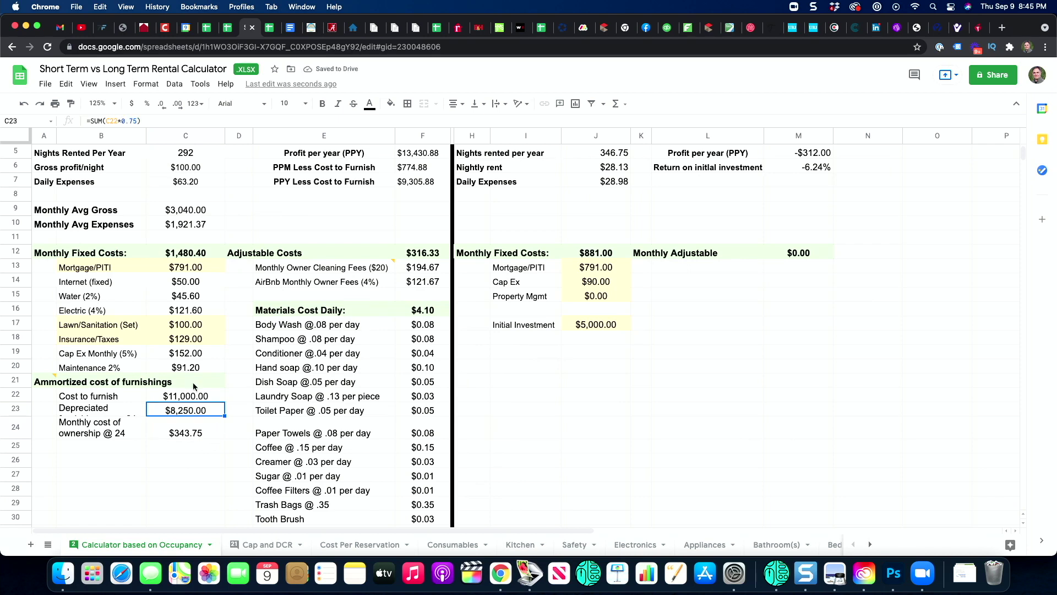
left_click(183, 430)
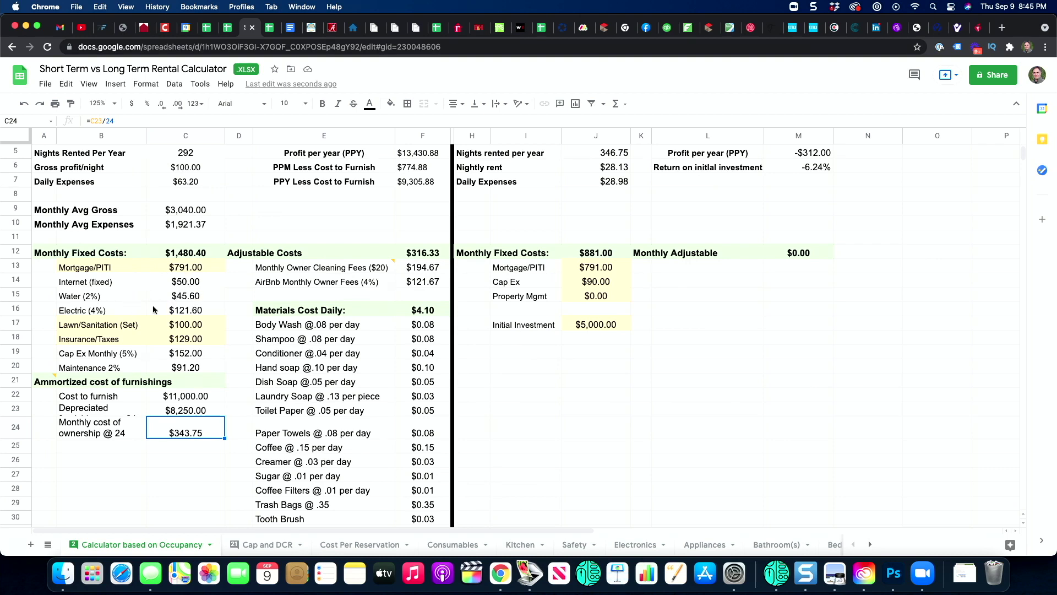
Examine the short-term monthly fixed costs for water, electric, lawn/sanitation, Cap Ex and maintenance, including how Cap Ex is calculated.
left_click(105, 301)
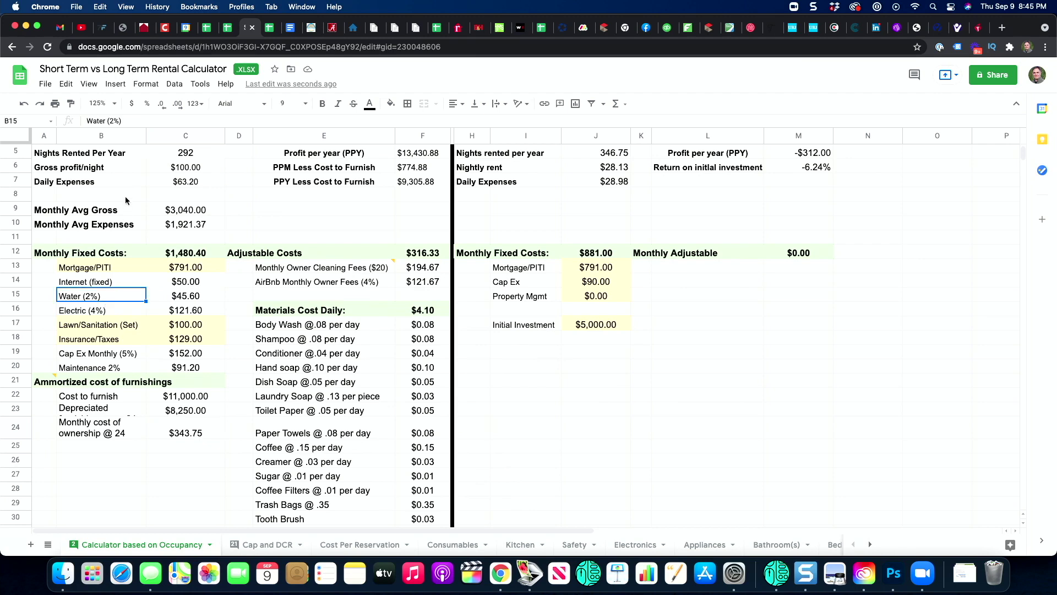
left_click(197, 298)
left_click(111, 313)
left_click(149, 327)
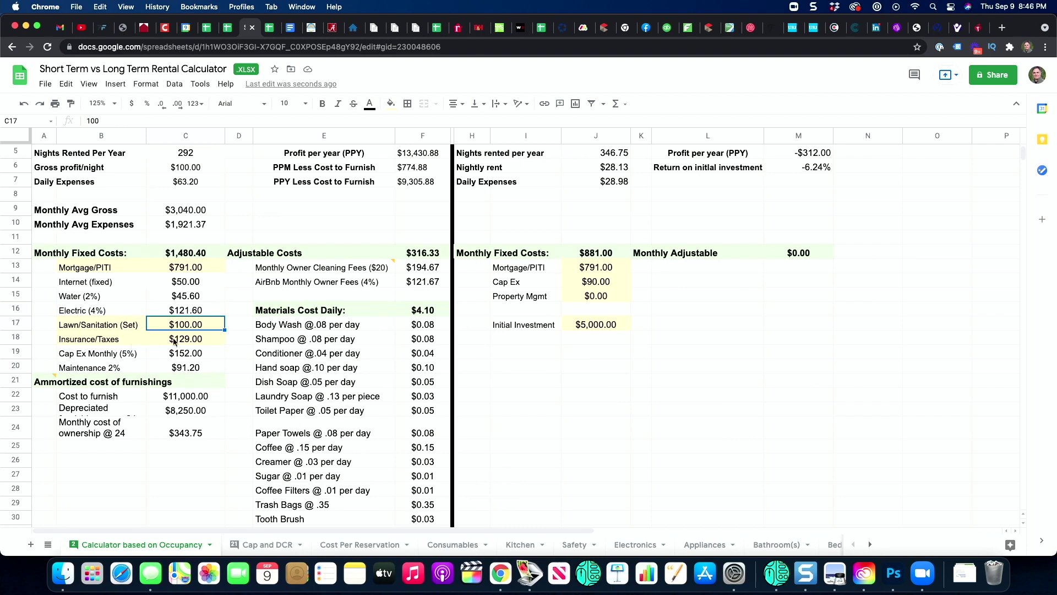
left_click(97, 357)
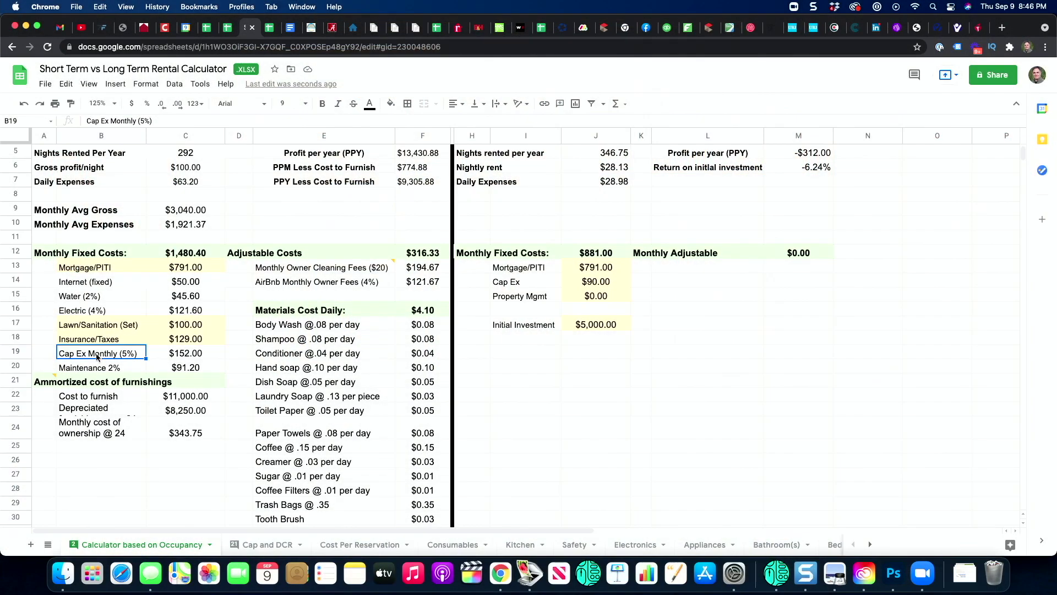
left_click(165, 359)
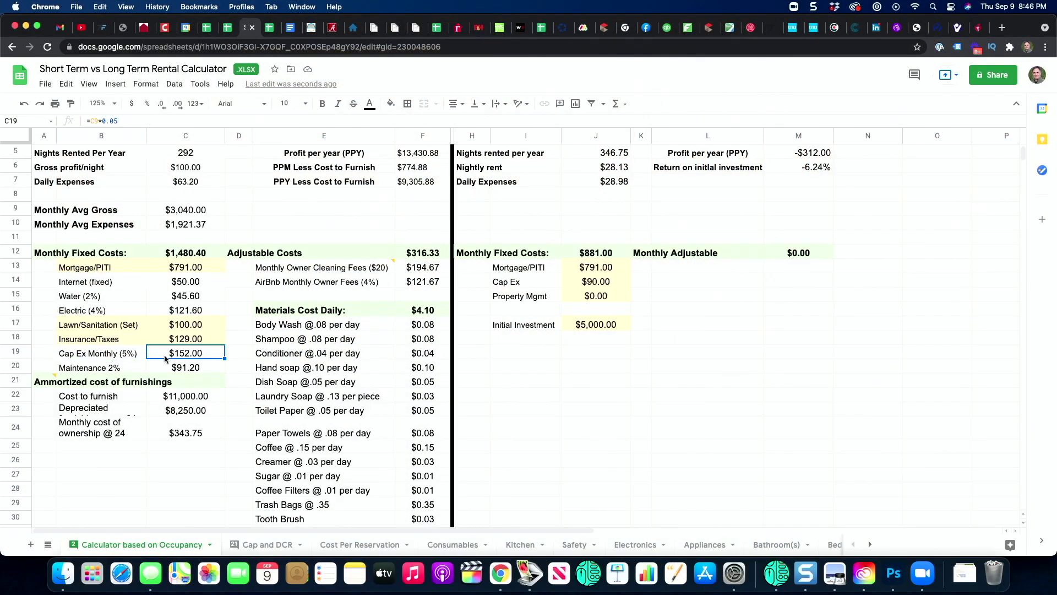
left_click(139, 357)
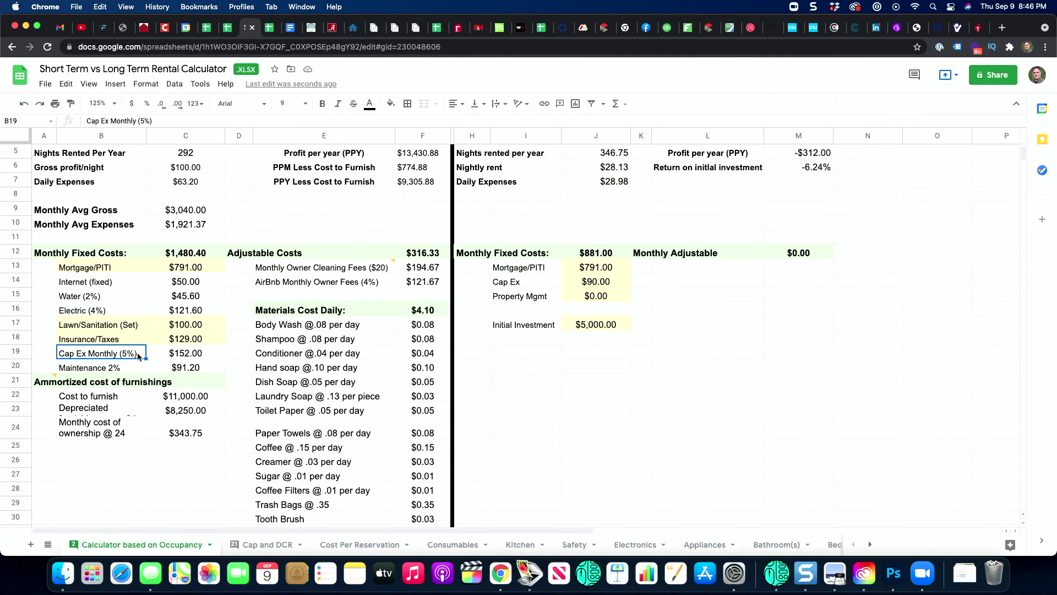
left_click(187, 355)
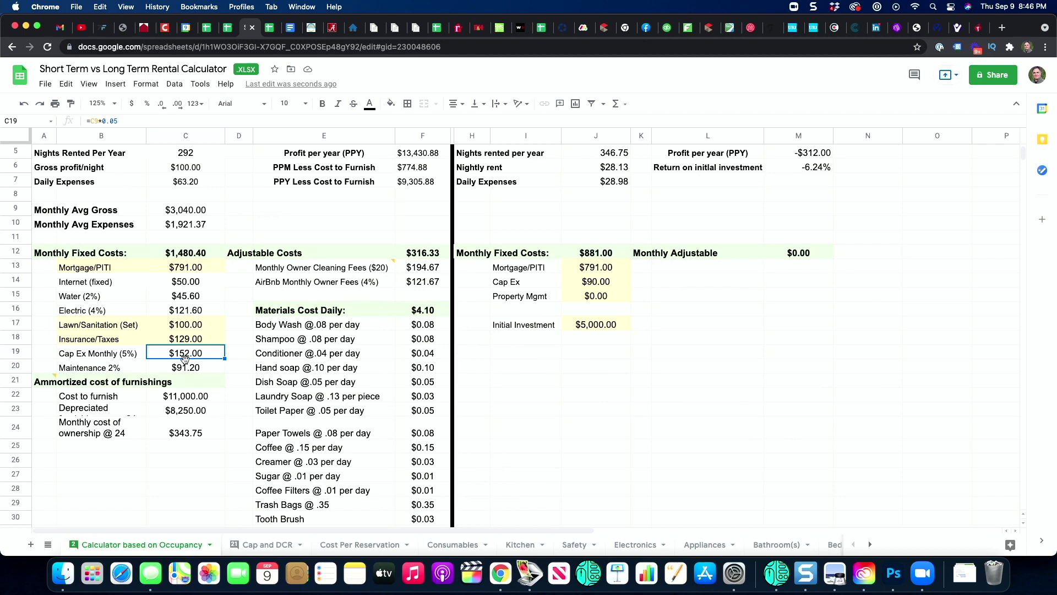
left_click(119, 370)
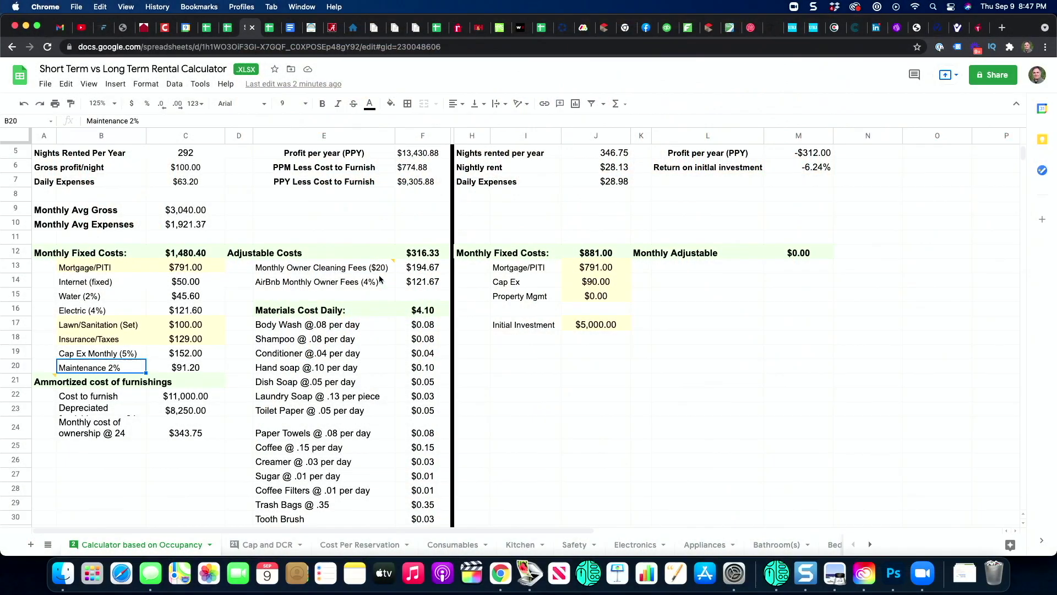
Examine the daily materials cost items and their total formula, and read the comment on the monthly owner cleaning fees.
scroll(347, 330, "down", 6)
scroll(342, 345, "down", 1)
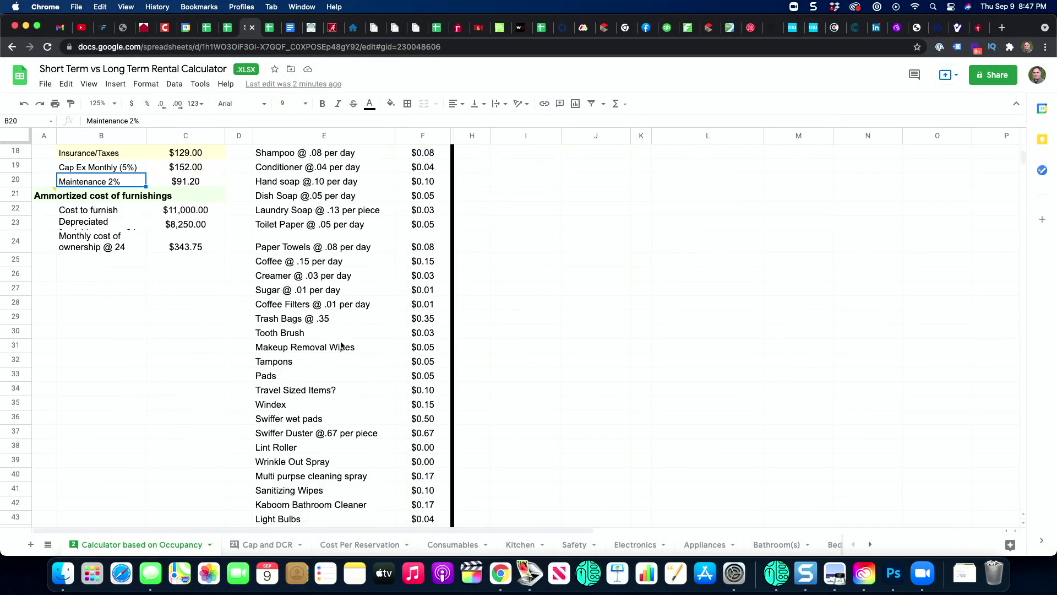
scroll(341, 346, "up", 2)
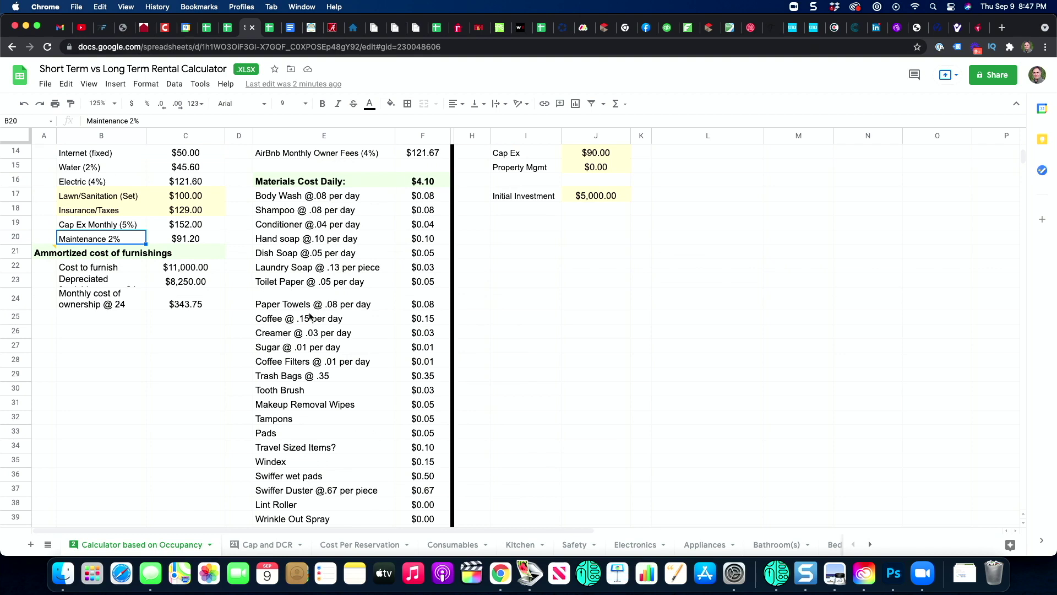
left_click(316, 196)
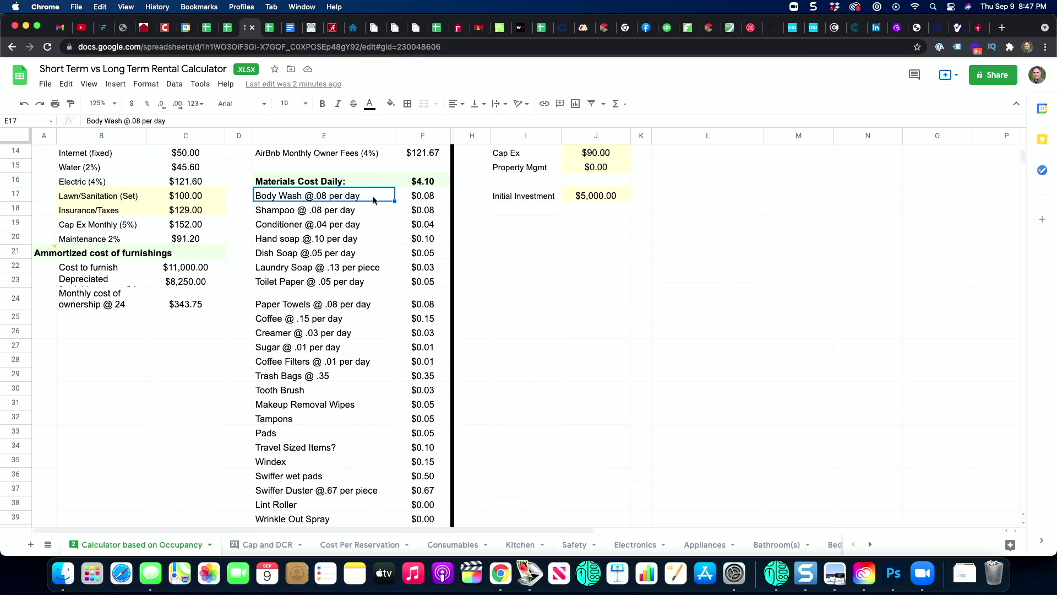
left_click(365, 212)
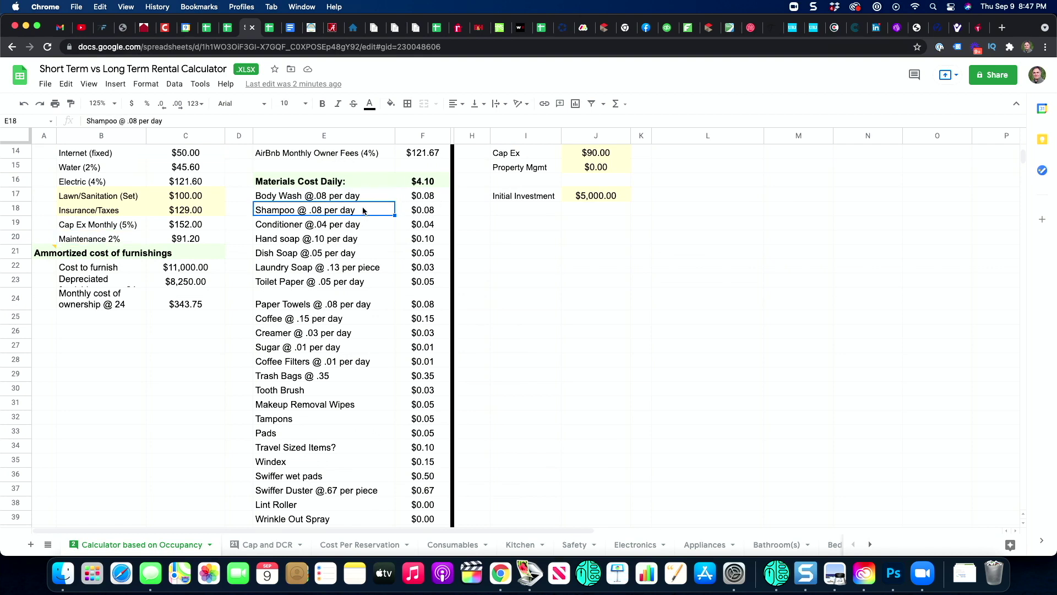
scroll(358, 244, "down", 2)
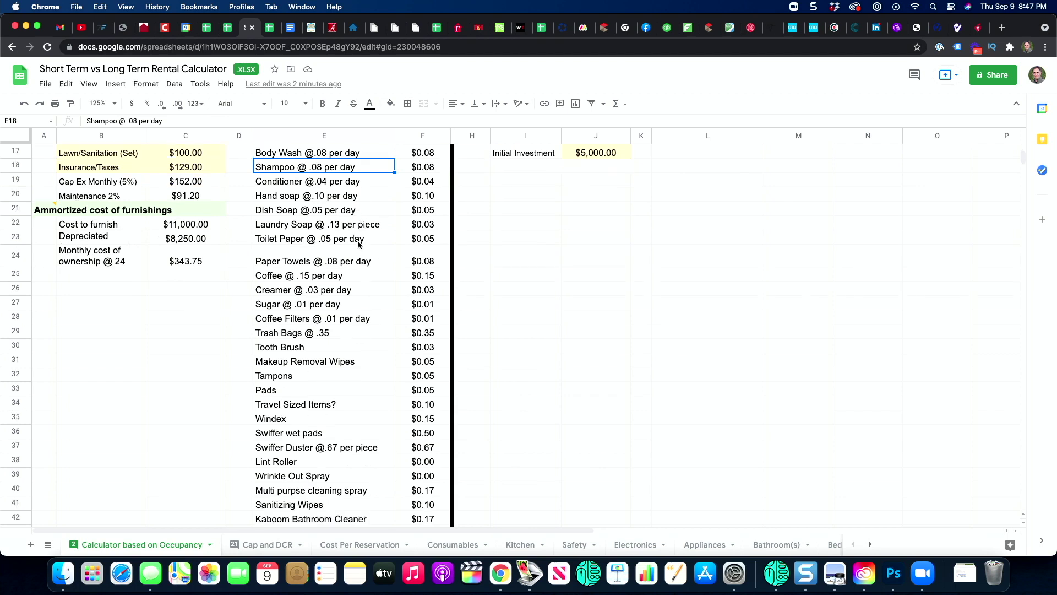
scroll(358, 244, "down", 1)
scroll(358, 244, "down", 3)
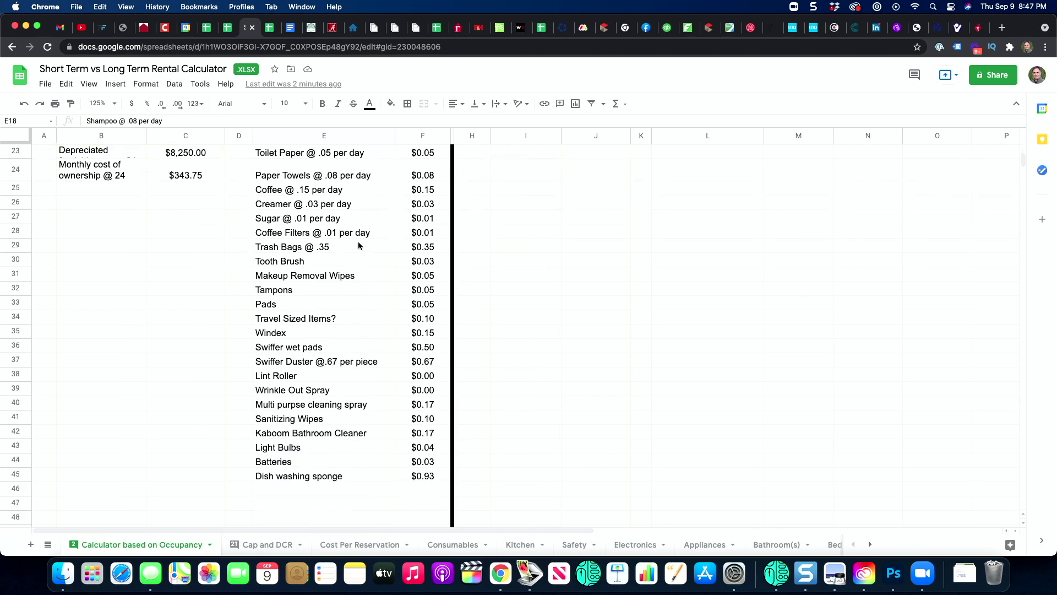
scroll(359, 244, "up", 2)
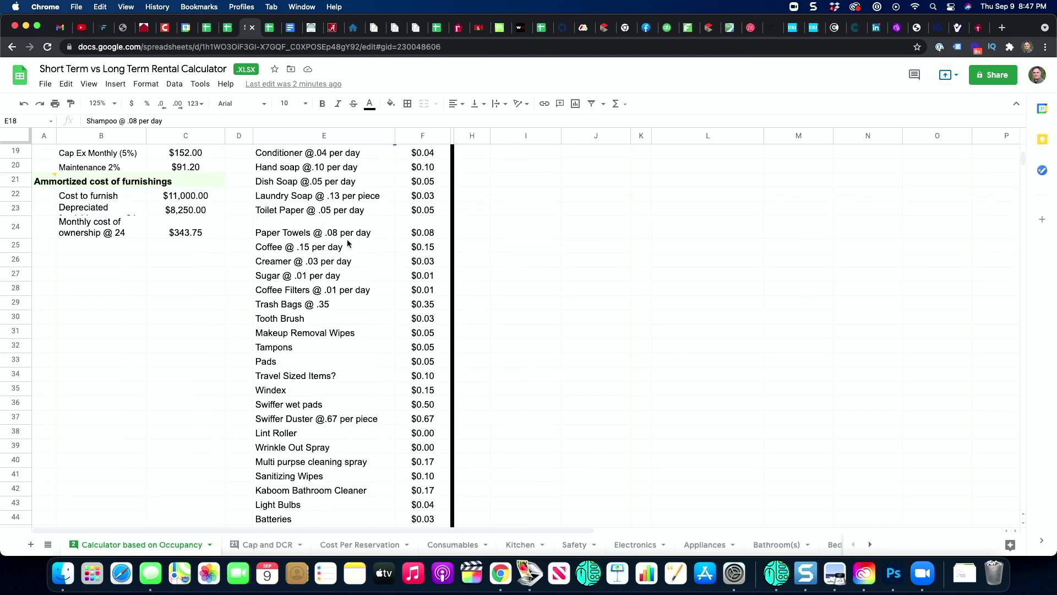
scroll(321, 248, "up", 6)
left_click(429, 282)
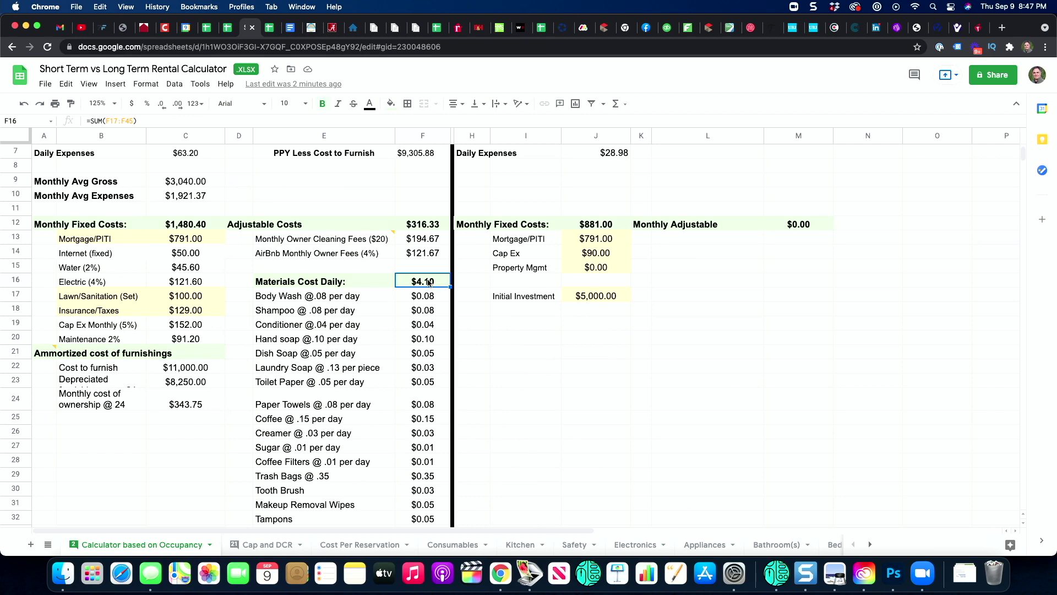
left_click(322, 241)
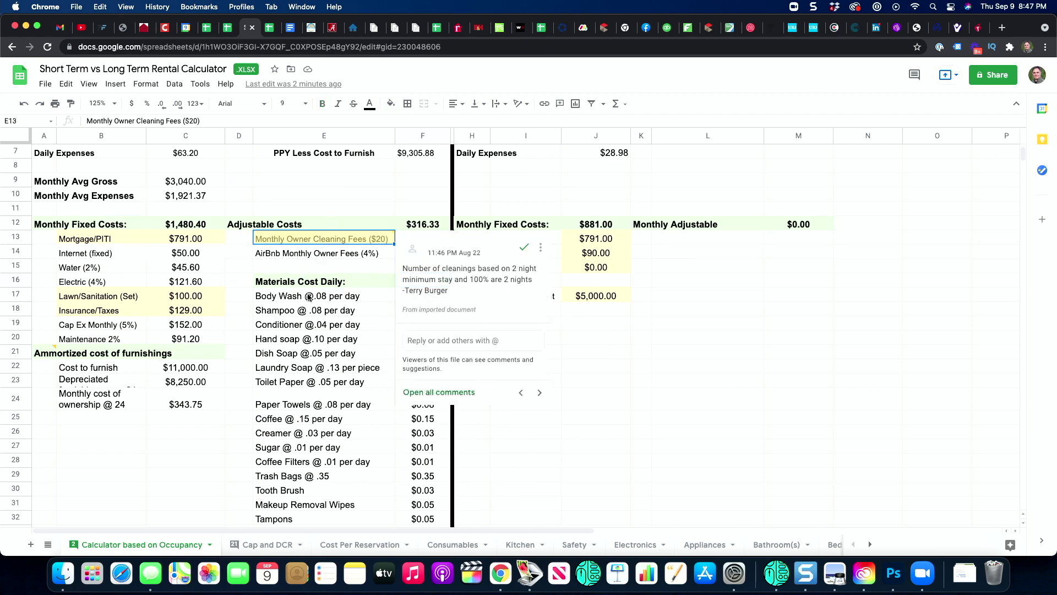
left_click(339, 226)
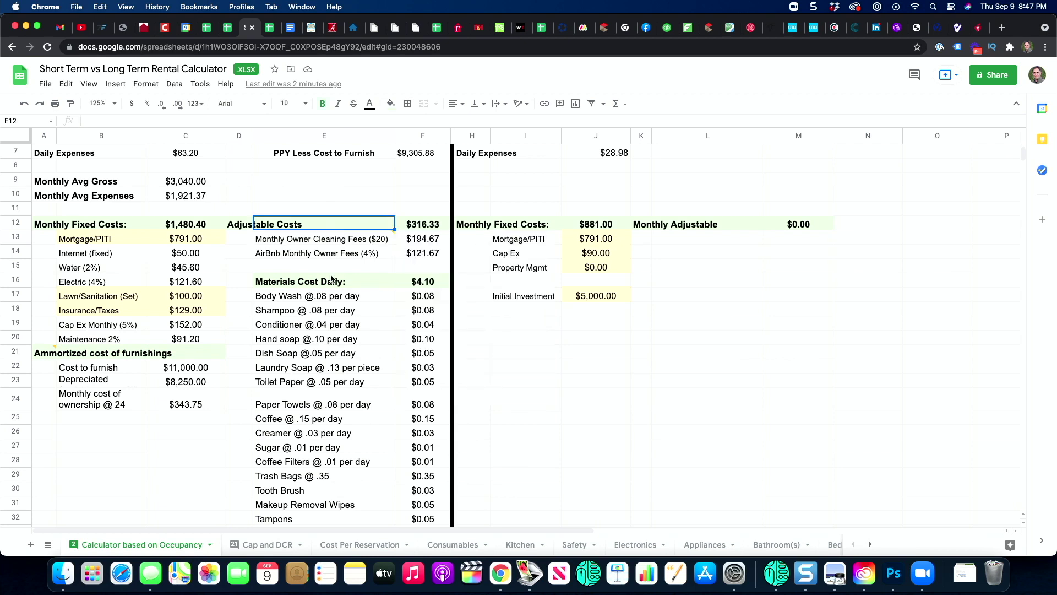
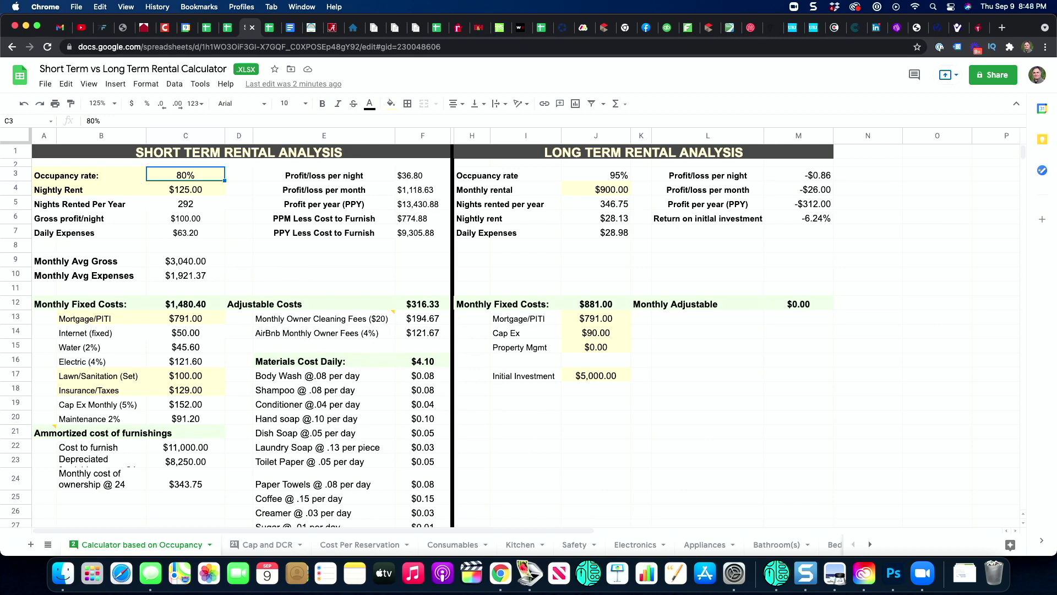
Set the short-term occupancy rate to 70% and the nightly rent to $120.
type("70")
key("Return")
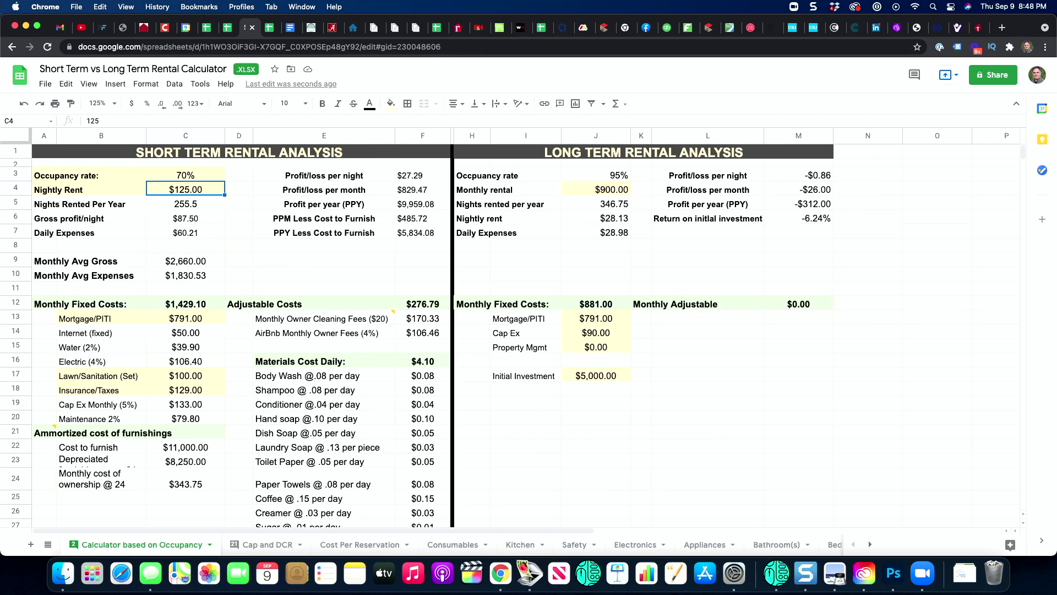
type("120")
key("Return")
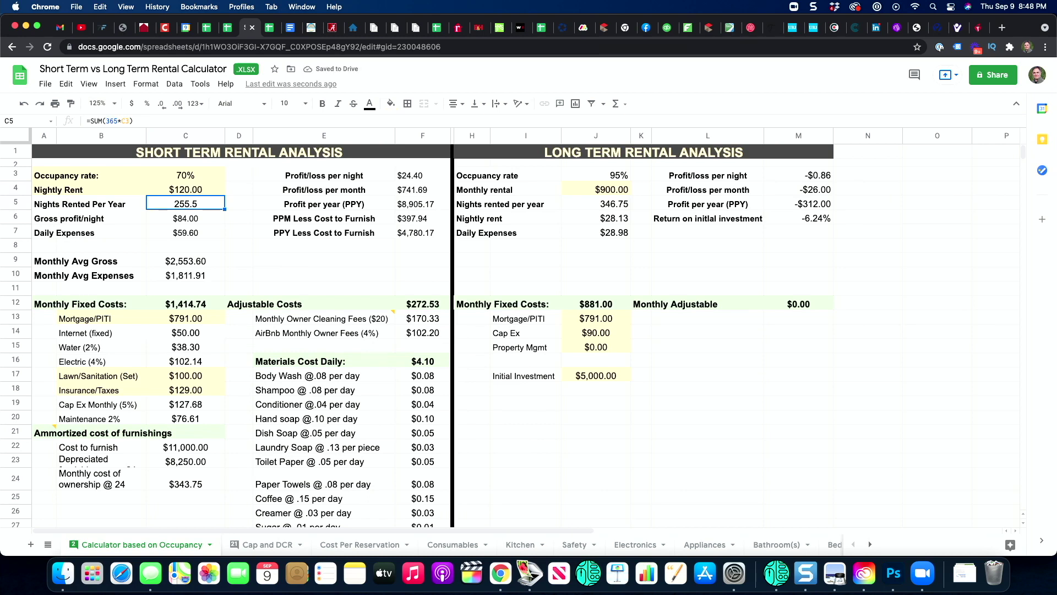
Inspect the short-term formulas for gross profit per night, daily expenses, monthly average gross and monthly average expenses.
left_click(194, 219)
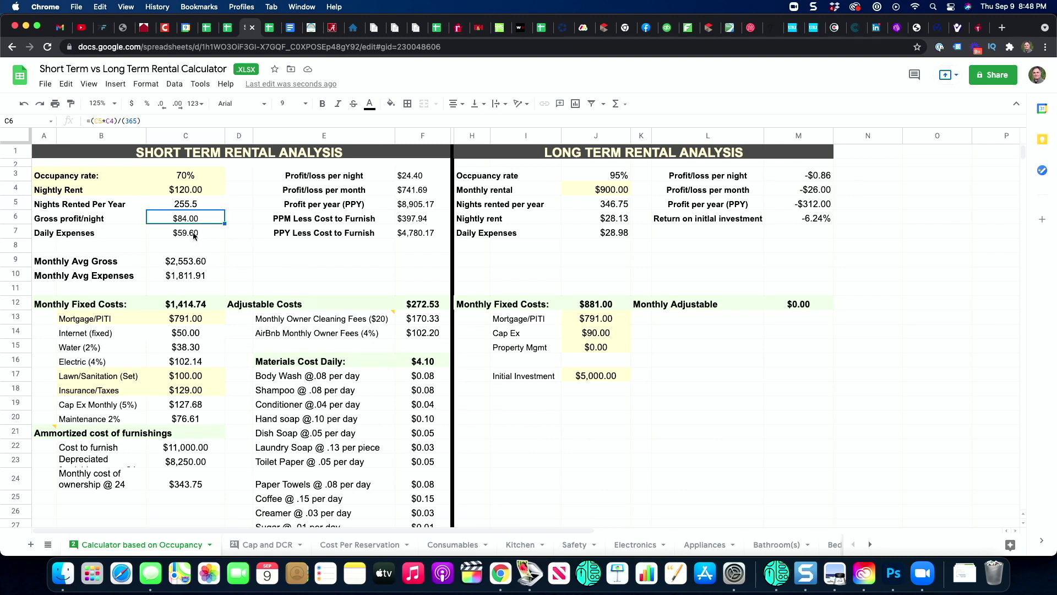
left_click(194, 234)
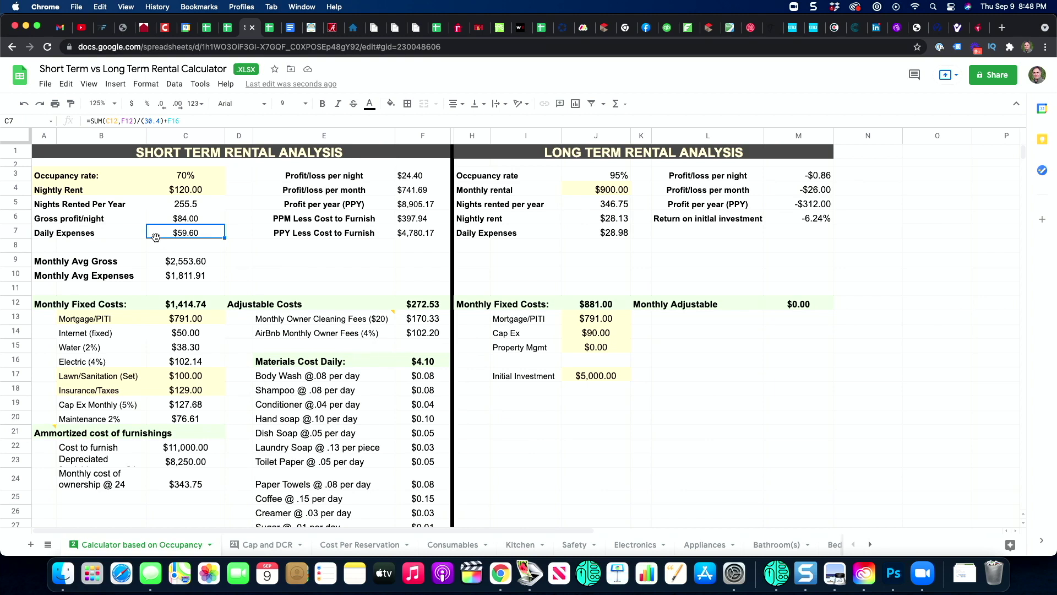
left_click(132, 120)
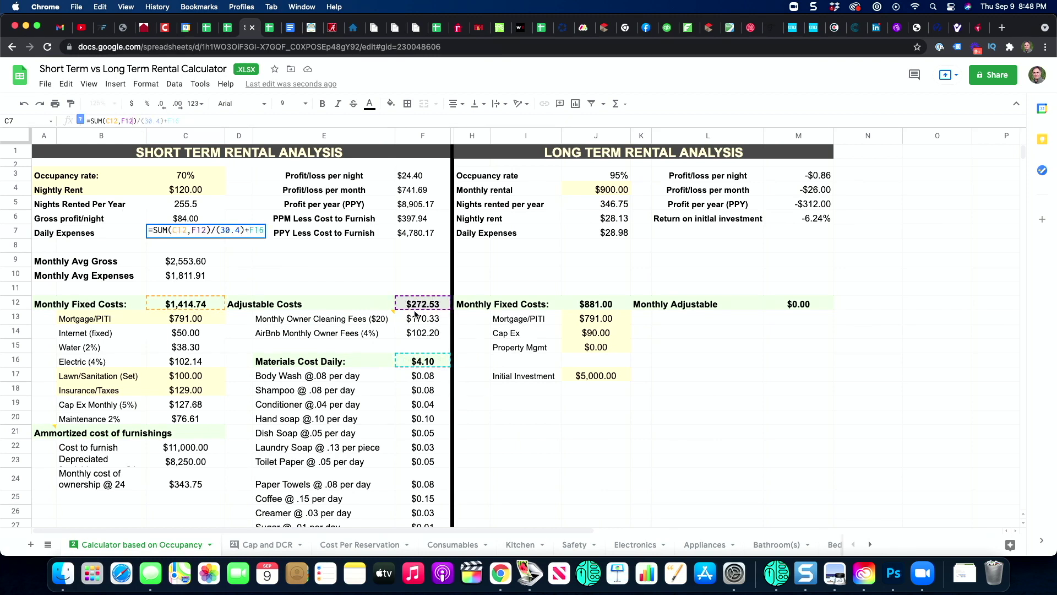
mouse_move(393, 317)
key("Return")
left_click(202, 266)
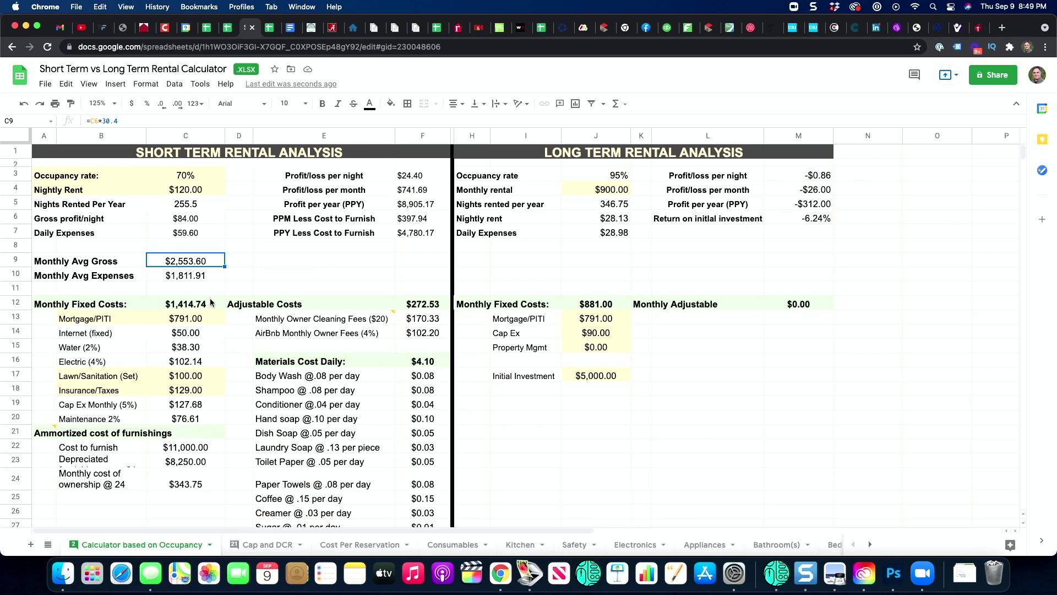
key("Down")
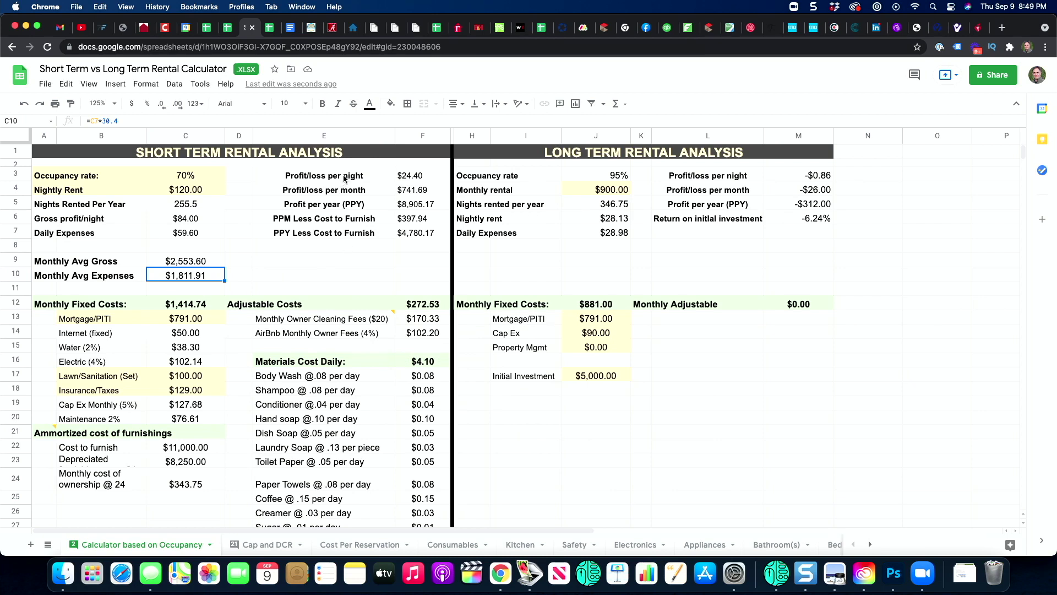
Inspect the short-term formulas for profit per night, per month and per year, and the PPM and PPY less cost to furnish.
left_click(414, 180)
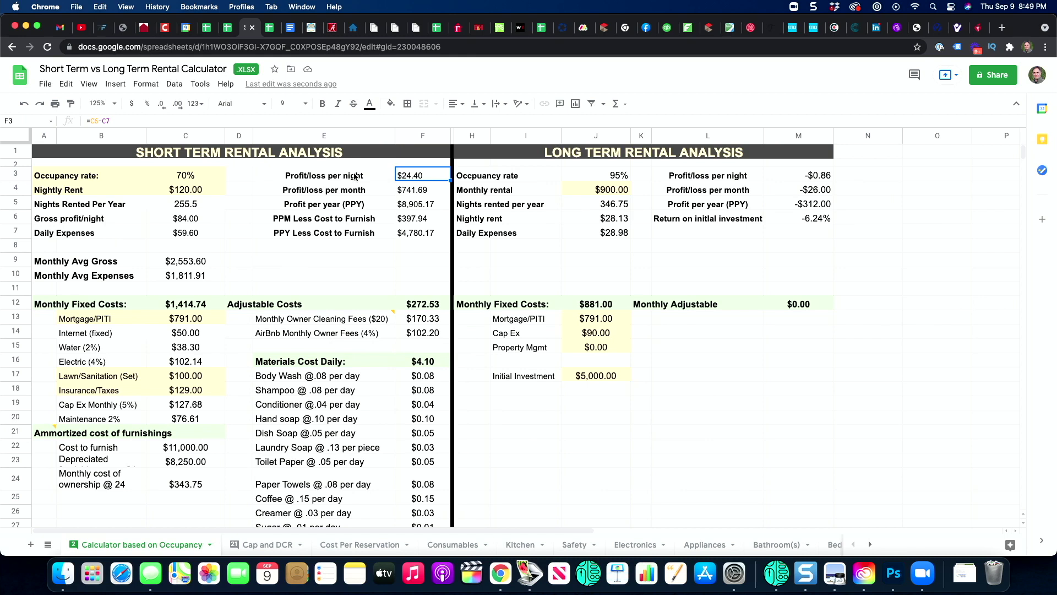
left_click(410, 190)
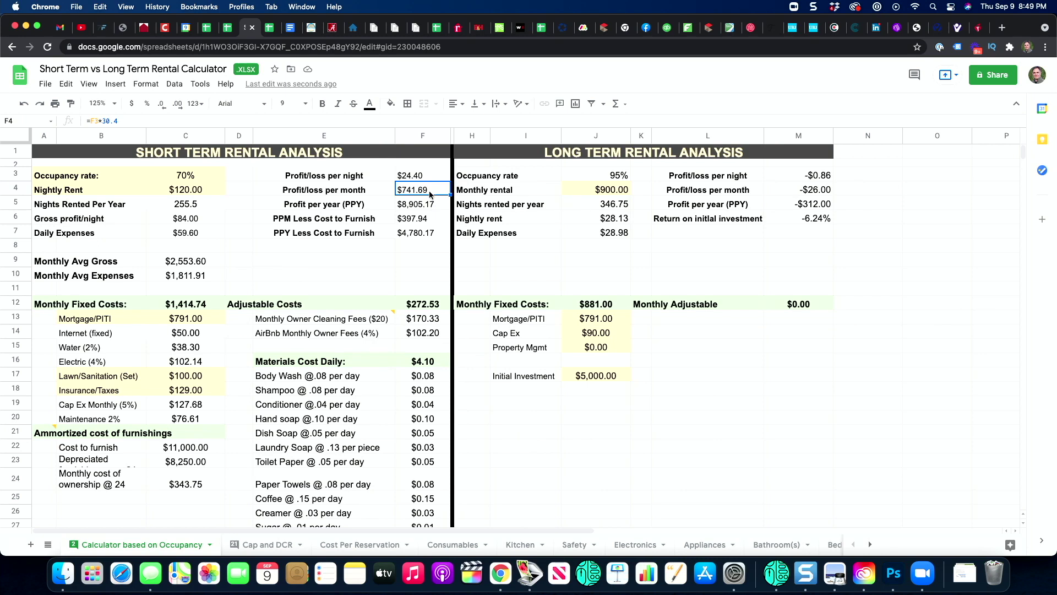
left_click(423, 206)
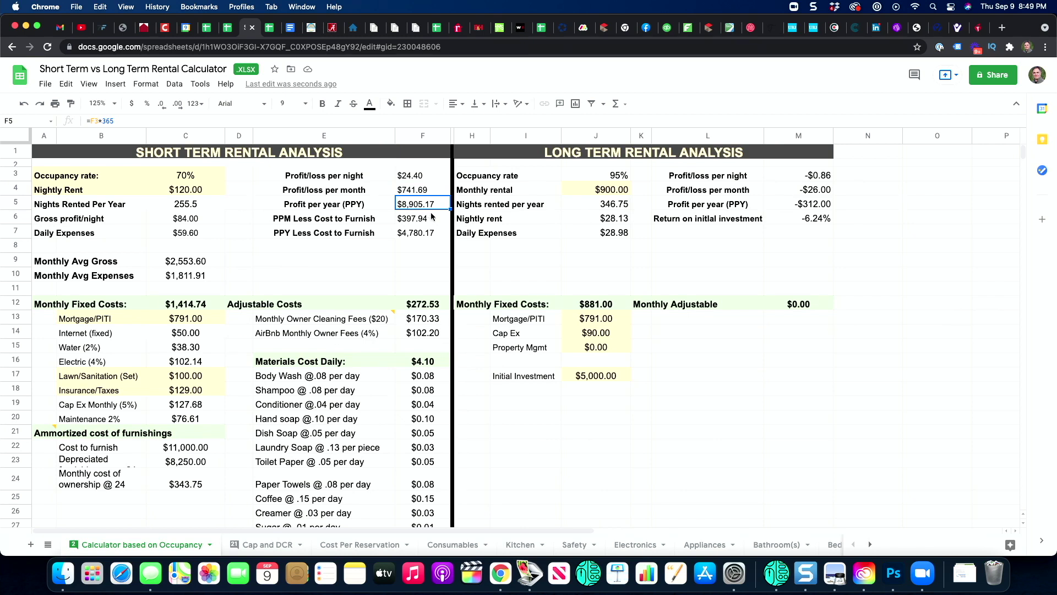
left_click_drag(352, 207, 411, 205)
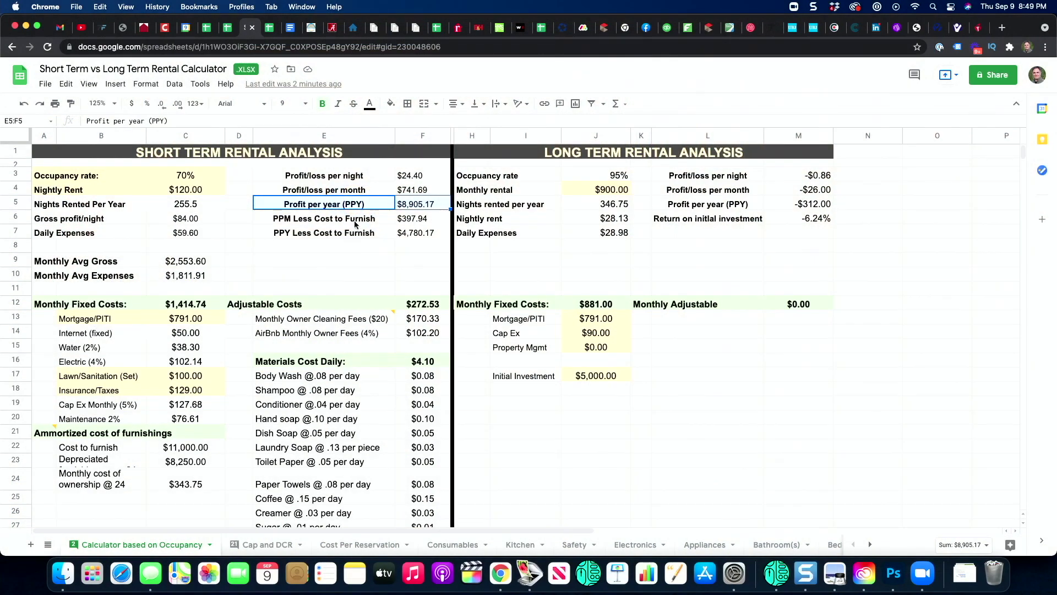
left_click(296, 223)
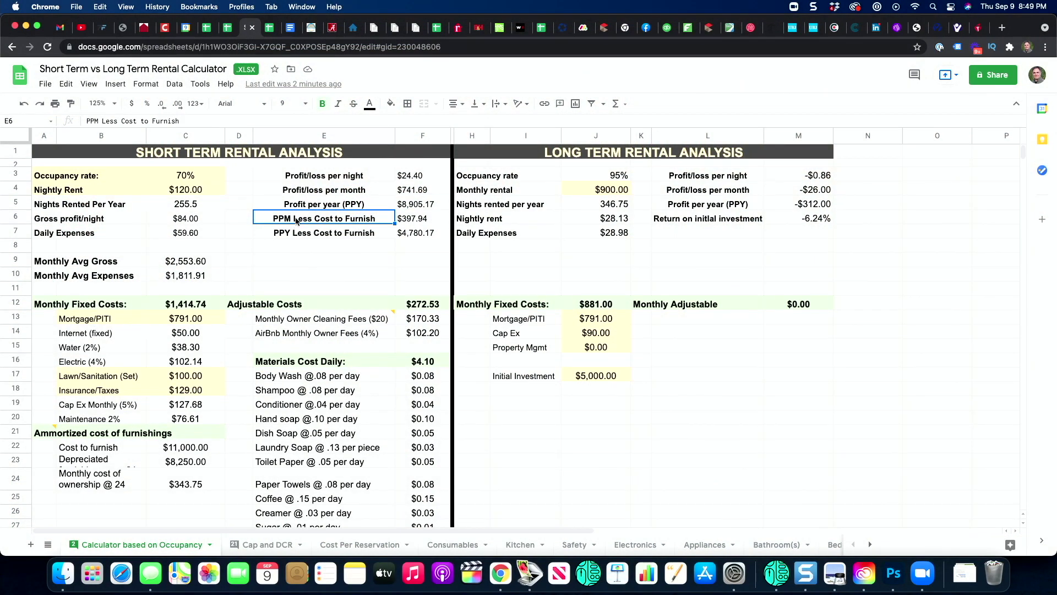
left_click(402, 220)
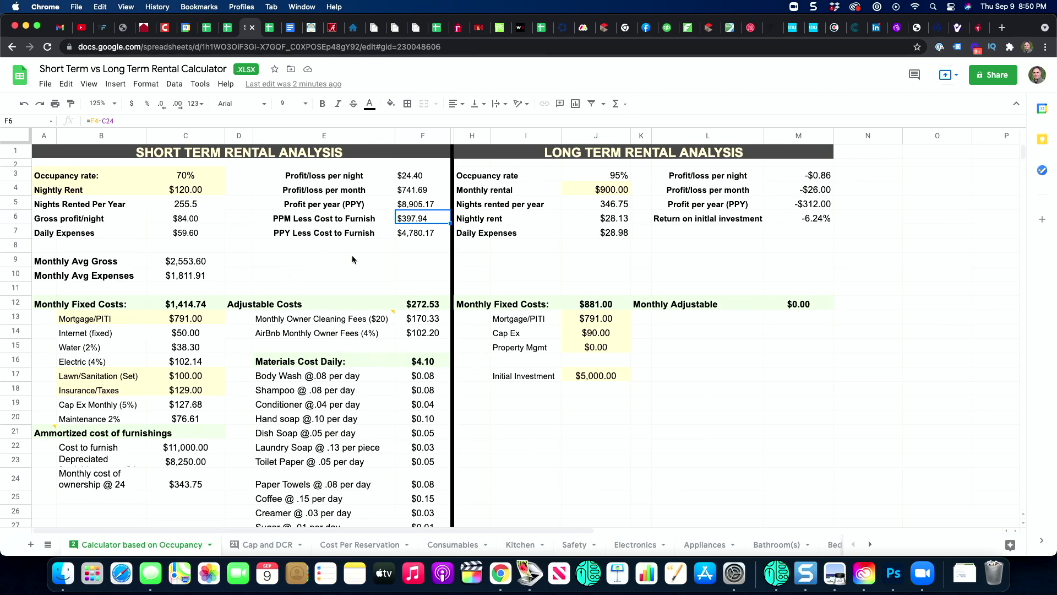
left_click(408, 233)
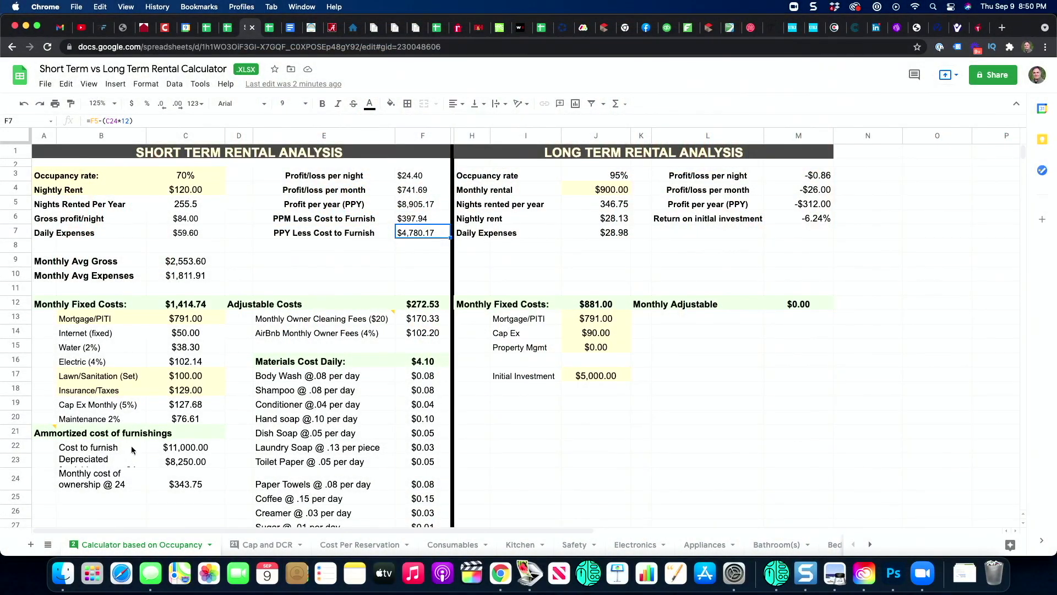
Change the monthly cost of ownership formula in C24 to divide the depreciated furnishings value by 36.
left_click(176, 484)
scroll(176, 484, "down", 2)
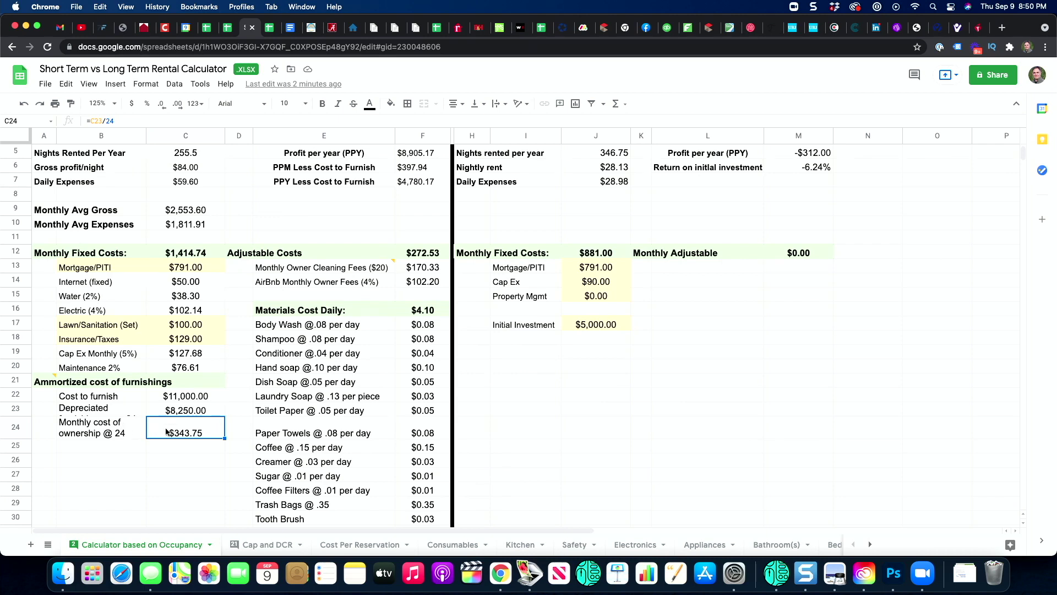
left_click(127, 428)
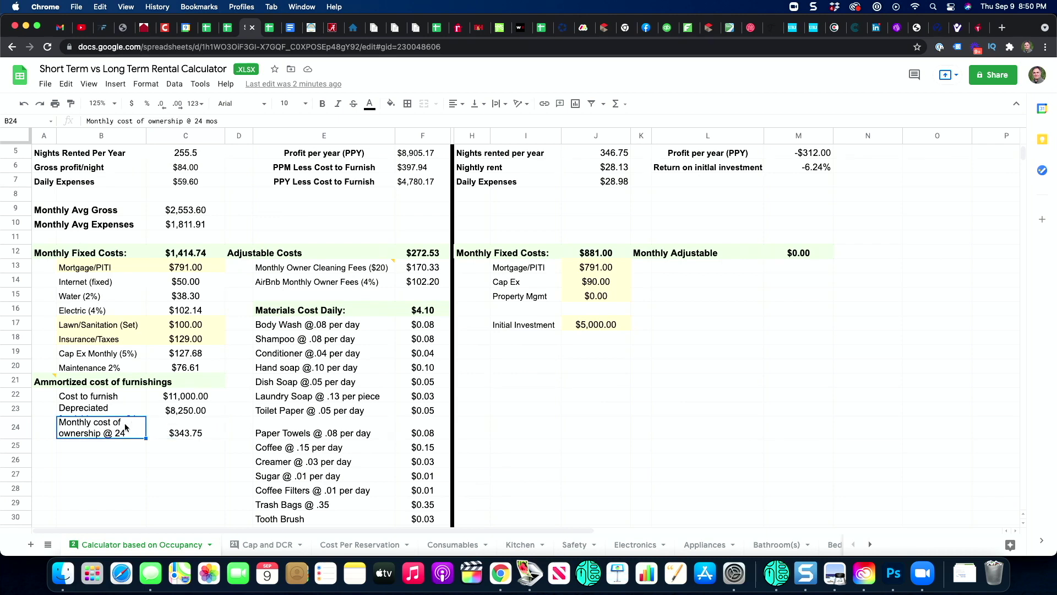
left_click(177, 435)
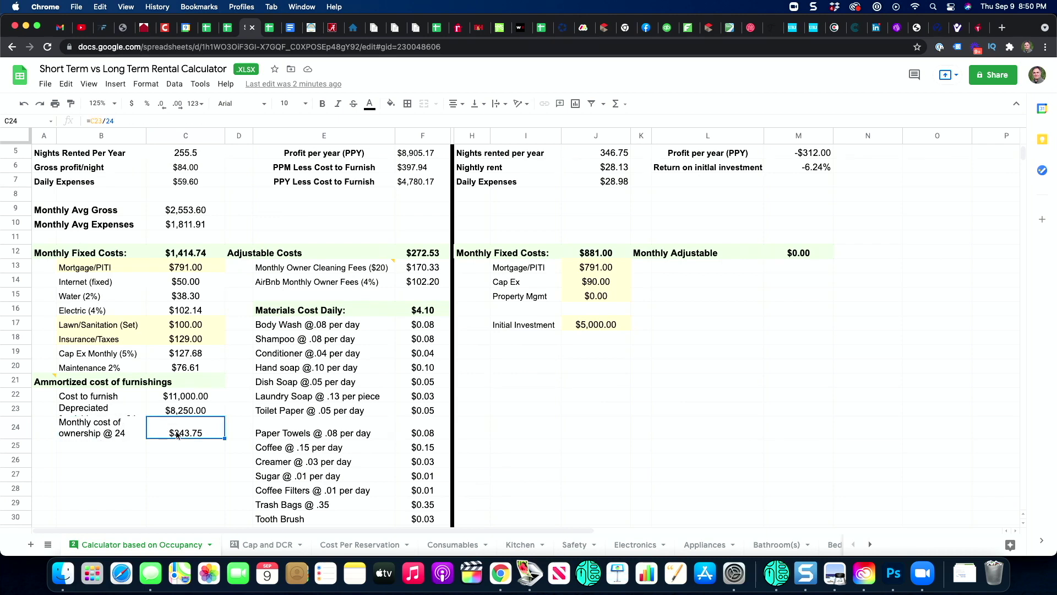
left_click(137, 120)
key("BackSpace")
key("BackSpace")
type("36")
key("Return")
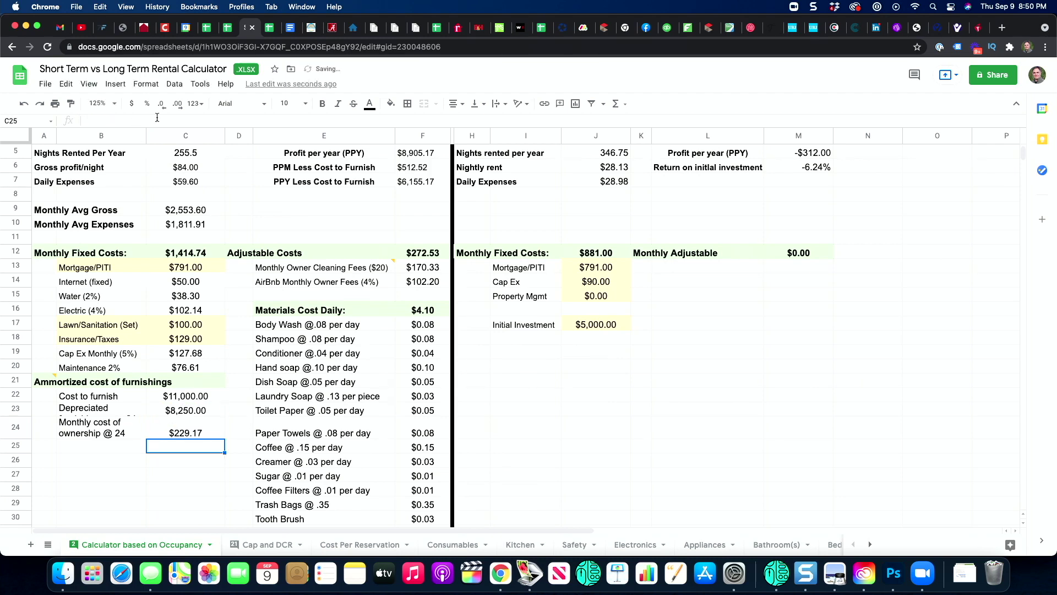
Change the label in B24 to "Monthly cost of ownership @ 36 mos".
scroll(370, 172, "up", 3)
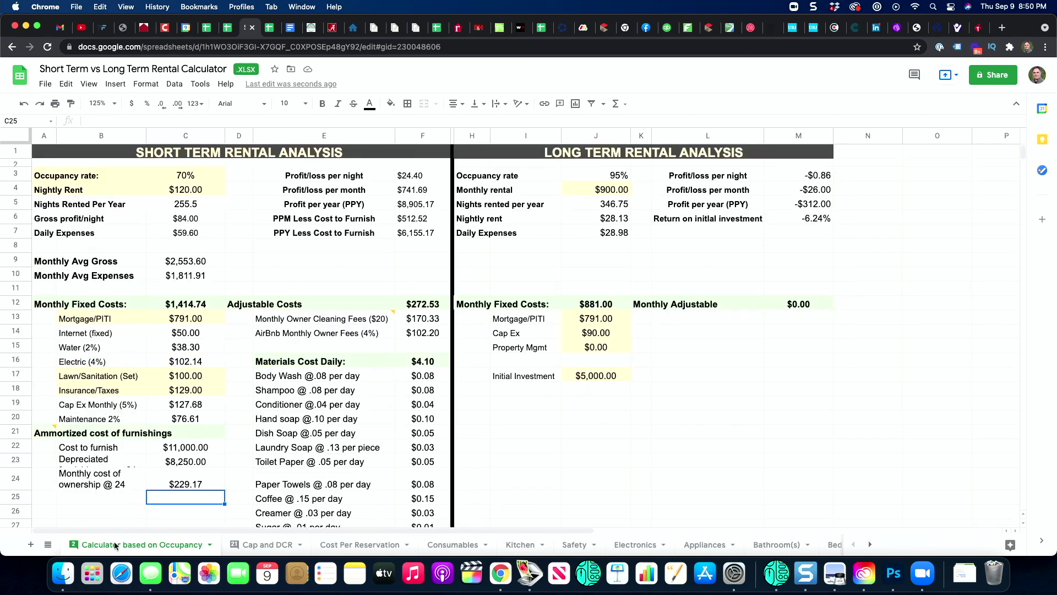
left_click(129, 483)
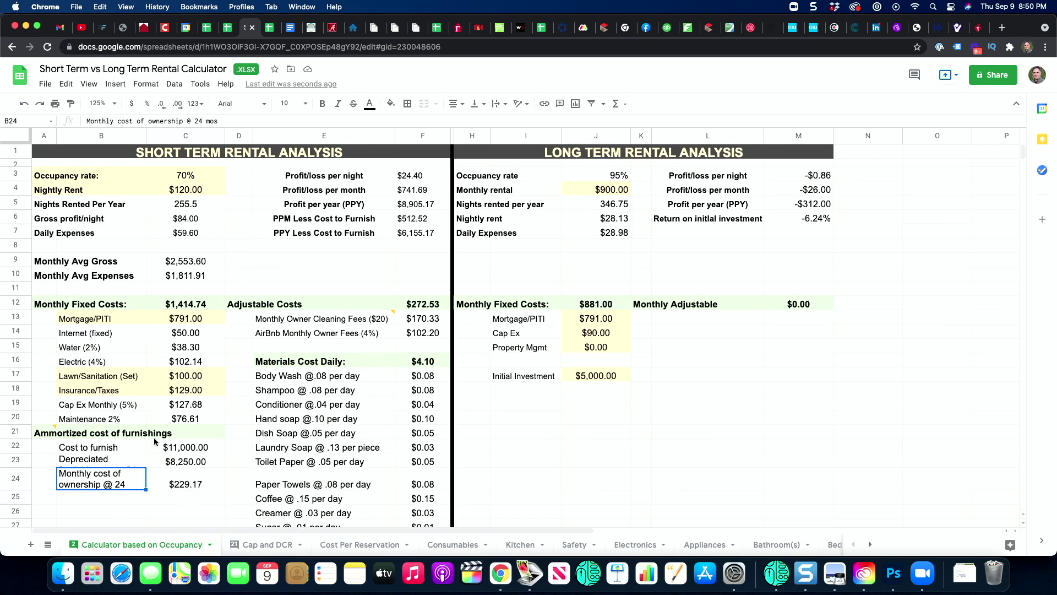
left_click(203, 120)
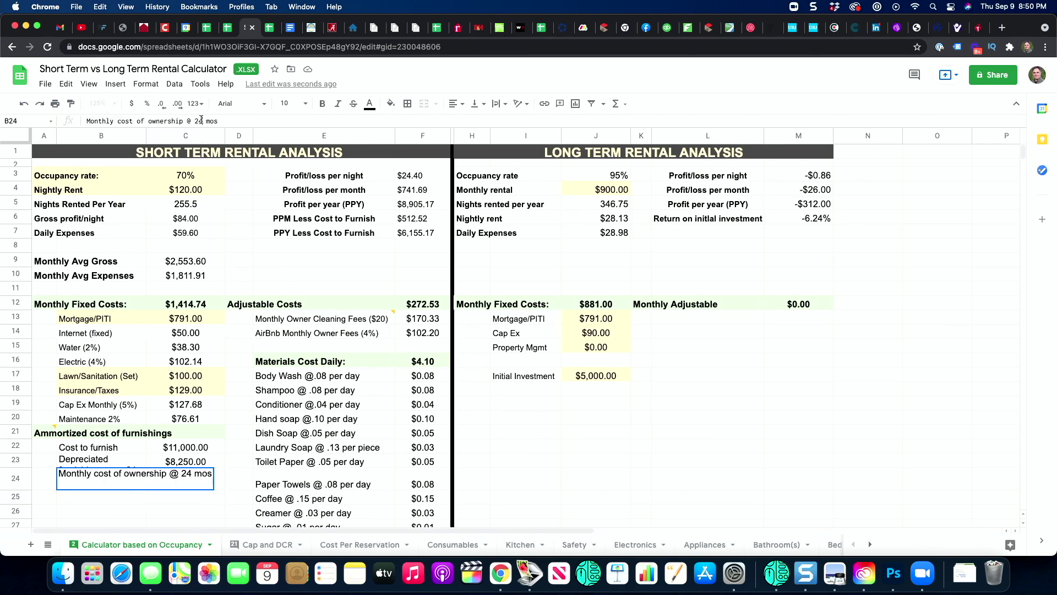
double_click(199, 120)
type("36")
key("Return")
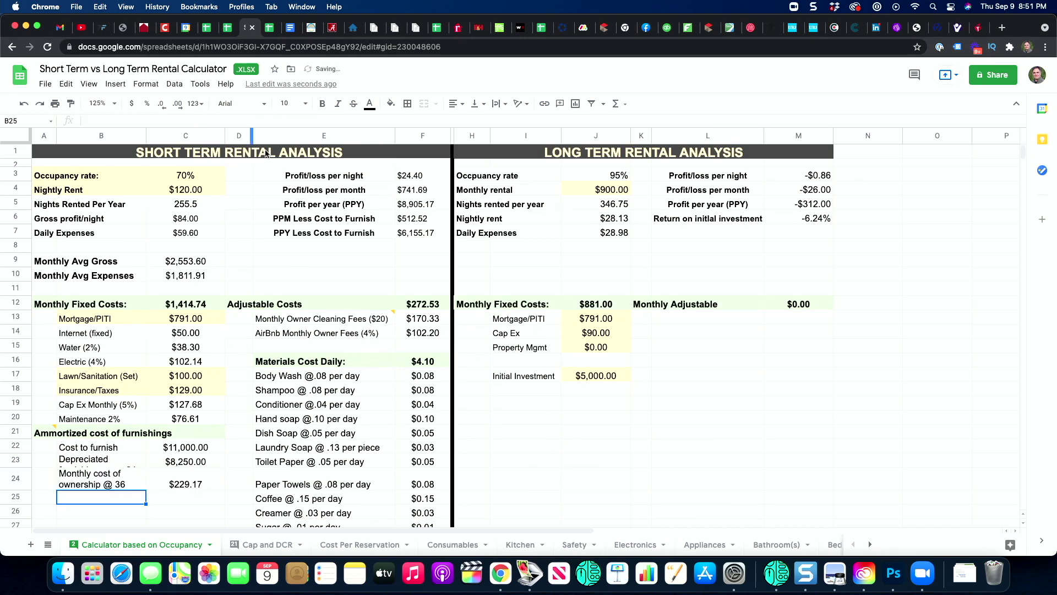
Check the PPM less cost to furnish, and undo the 36-month changes to the ownership cost label and formula.
left_click(403, 221)
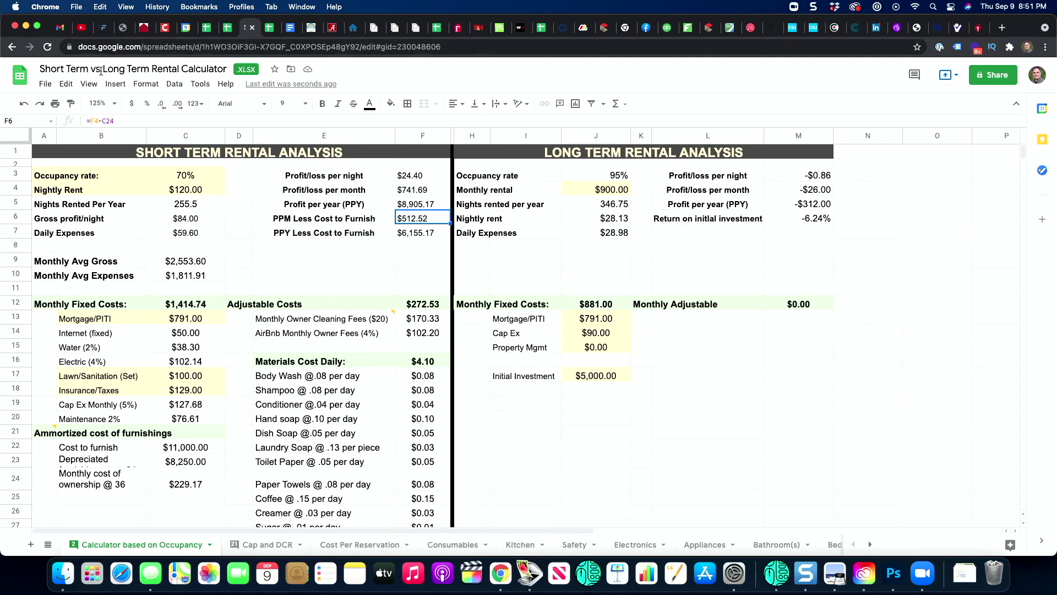
left_click(20, 108)
left_click(20, 108)
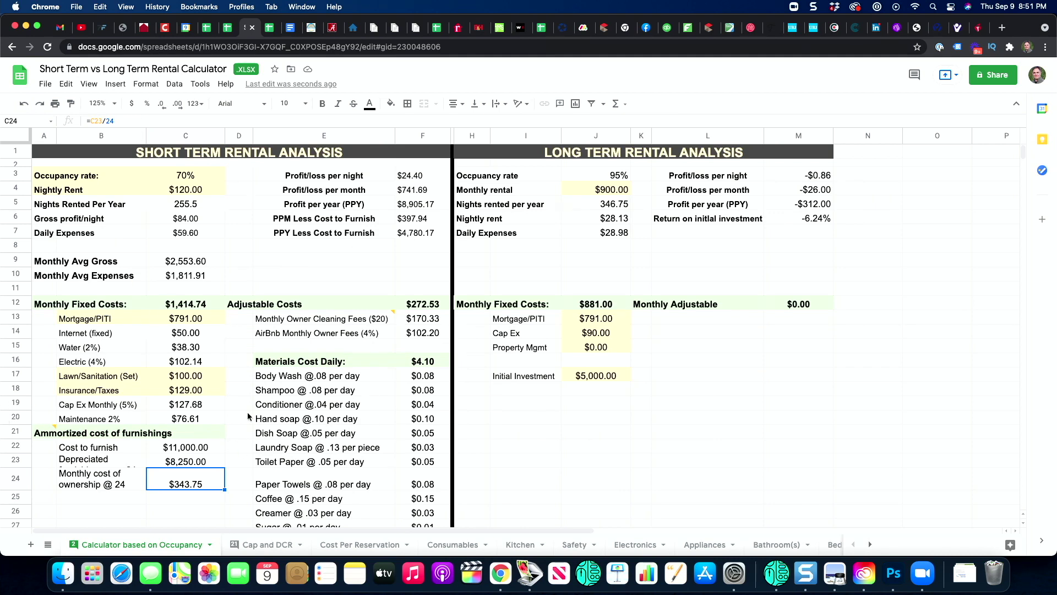
Set the short-term occupancy rate to 75%.
left_click(191, 175)
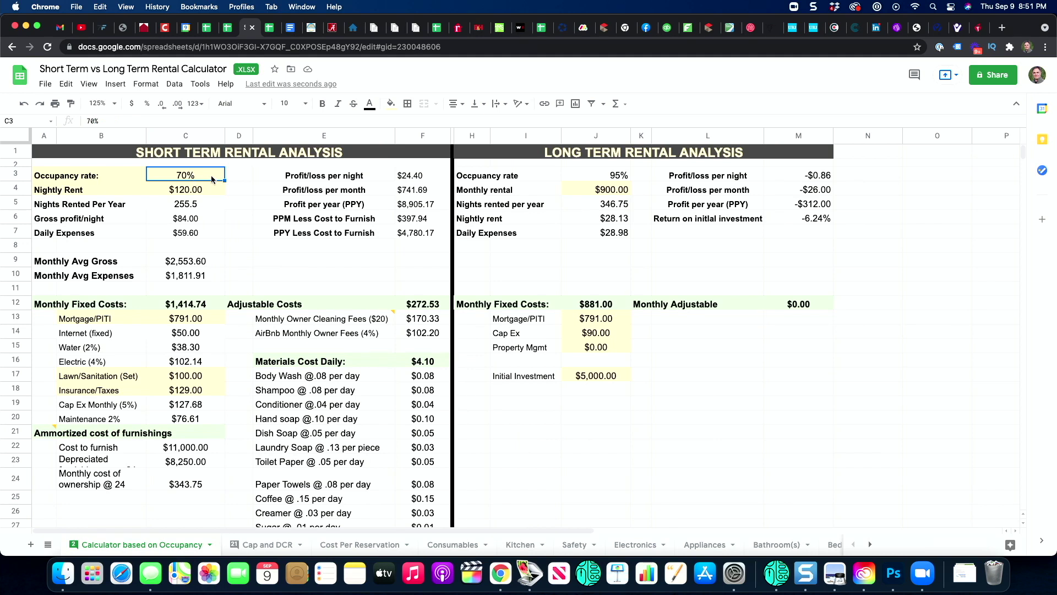
type("75")
key("Return")
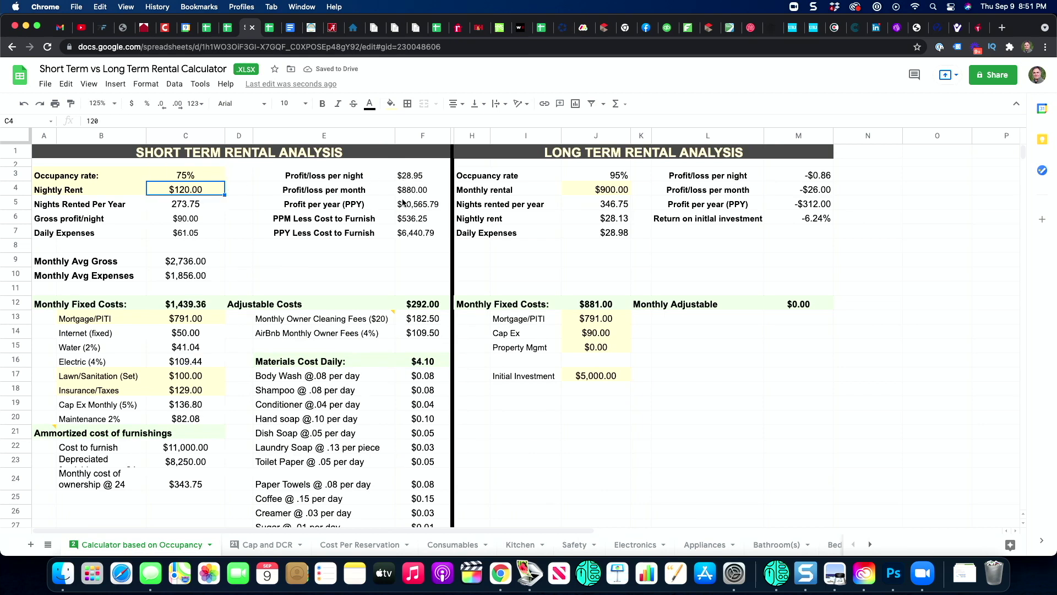
Set the short-term occupancy rate to 80% and the nightly rent to $130, and check the monthly profit before and after furnishing costs.
left_click(178, 177)
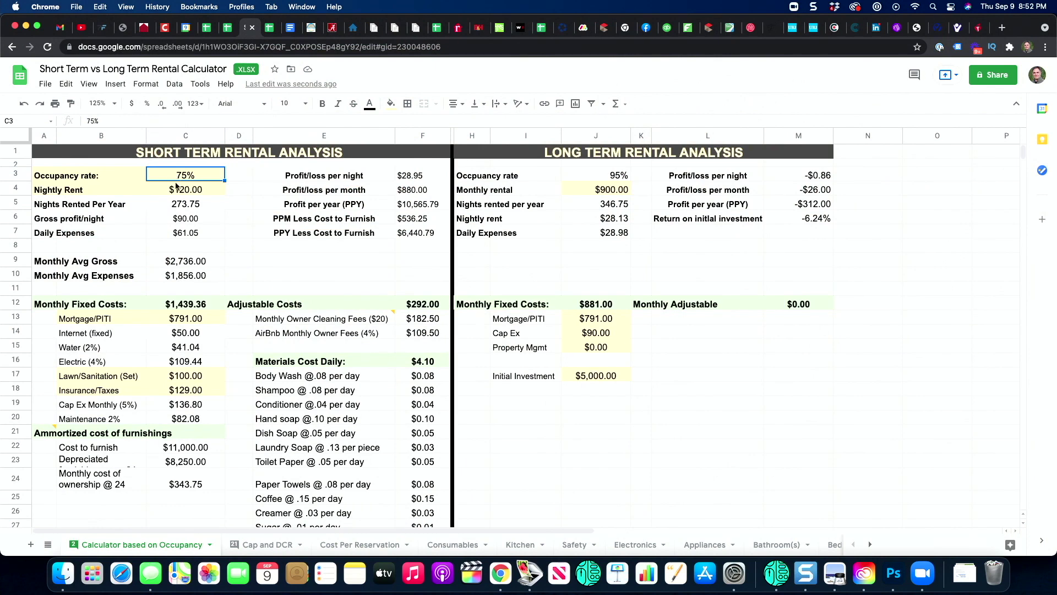
type("80")
key("Return")
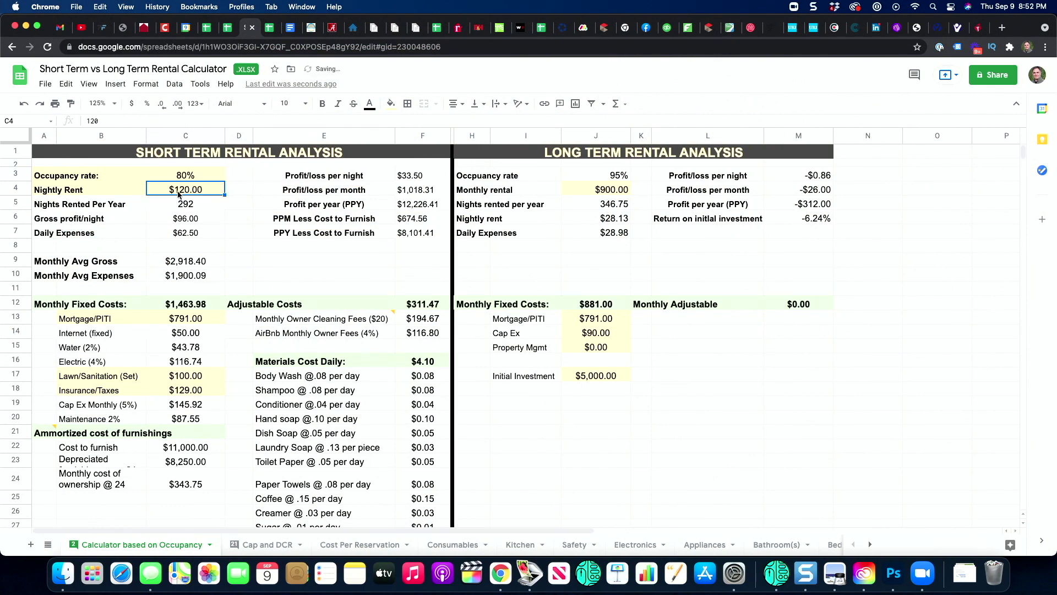
type("130")
key("Return")
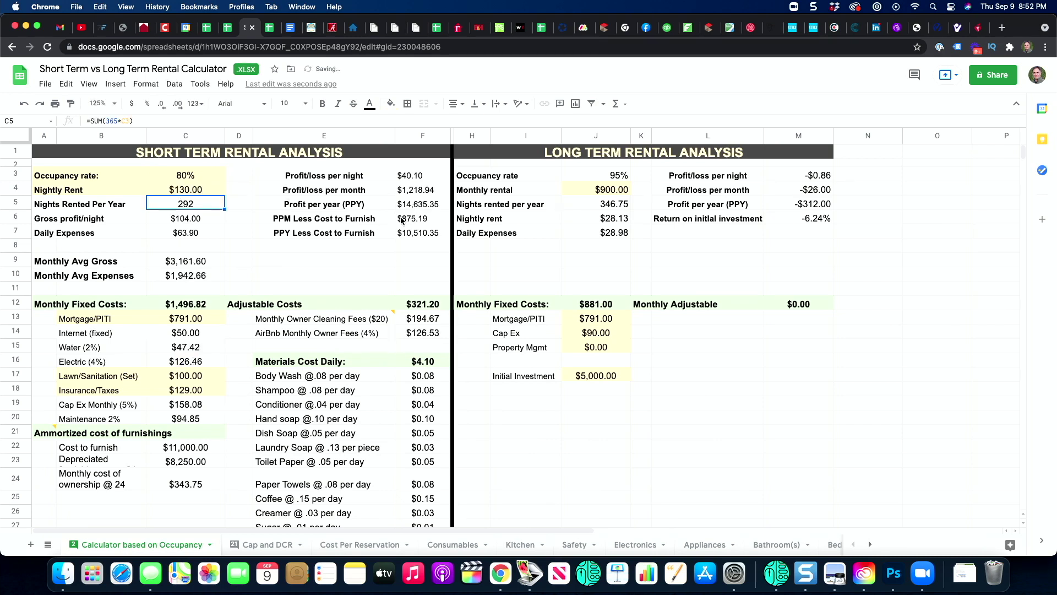
left_click(421, 192)
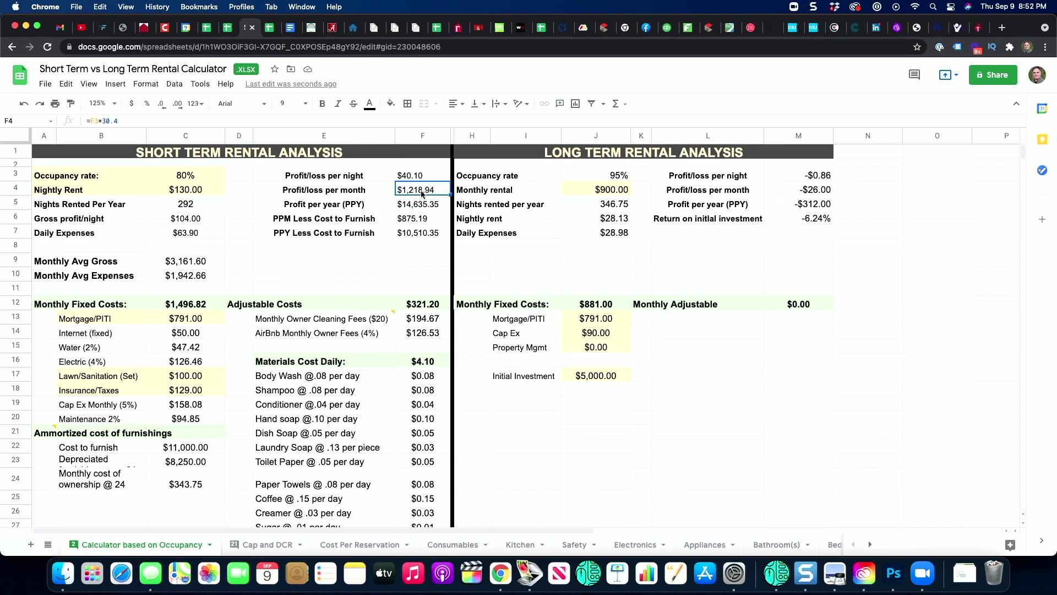
left_click(411, 221)
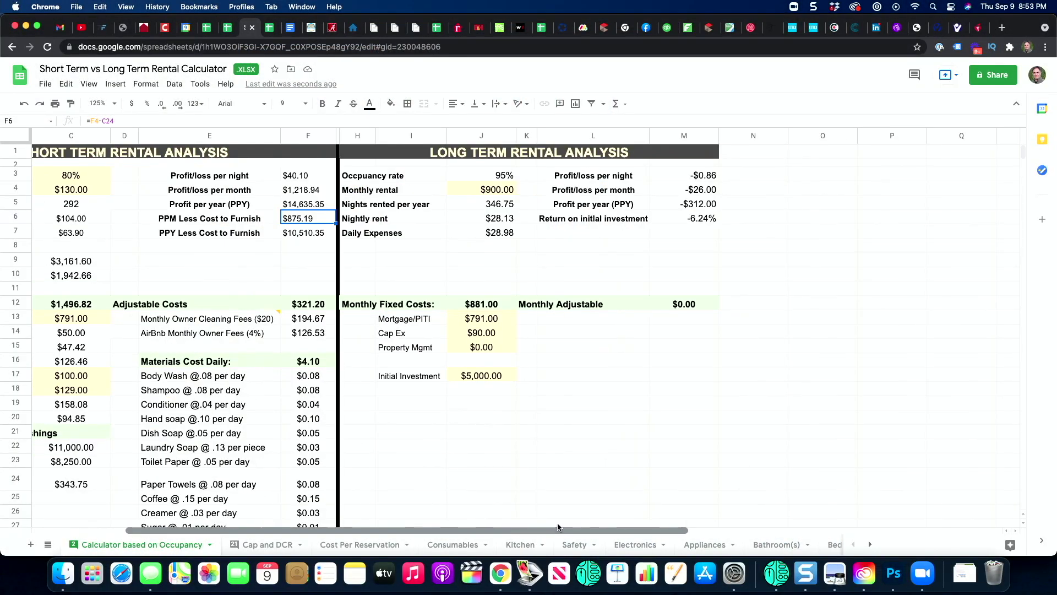
Review the long-term occupancy rate and set the long-term monthly rental to $1,150.
left_click(465, 172)
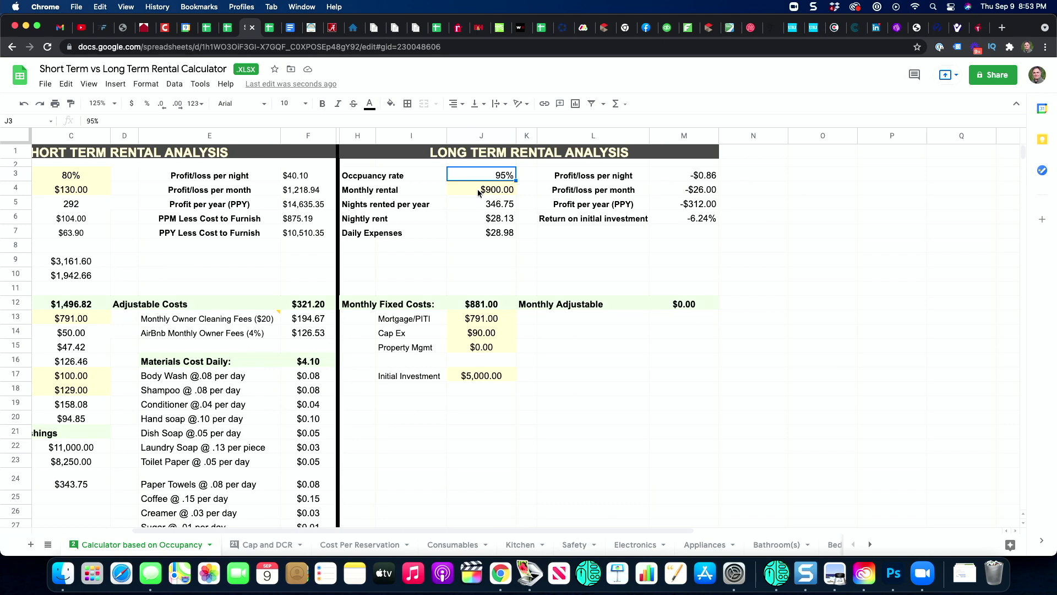
left_click(479, 192)
type("1150")
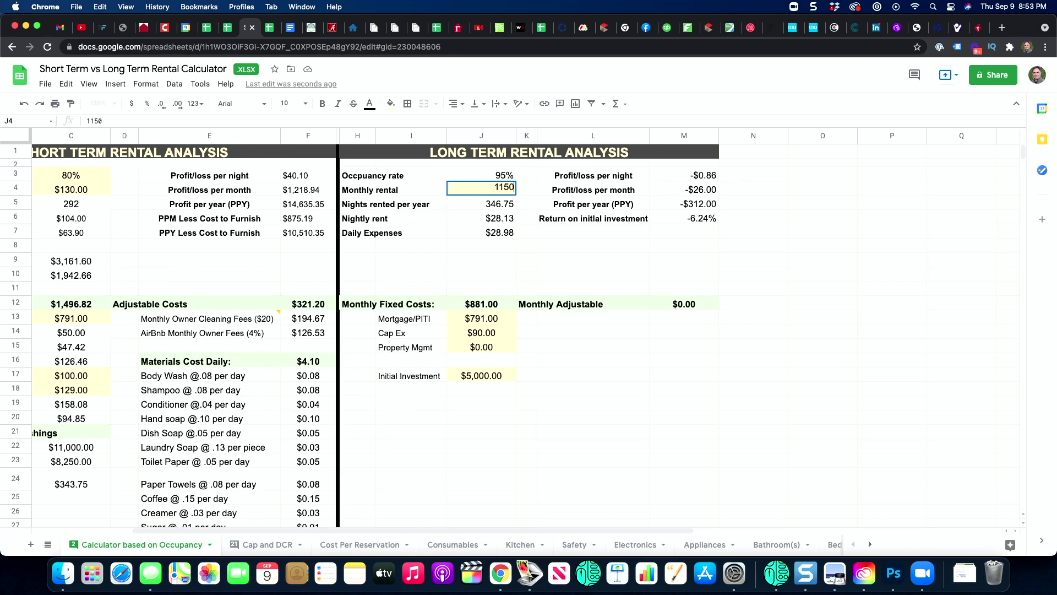
key("Return")
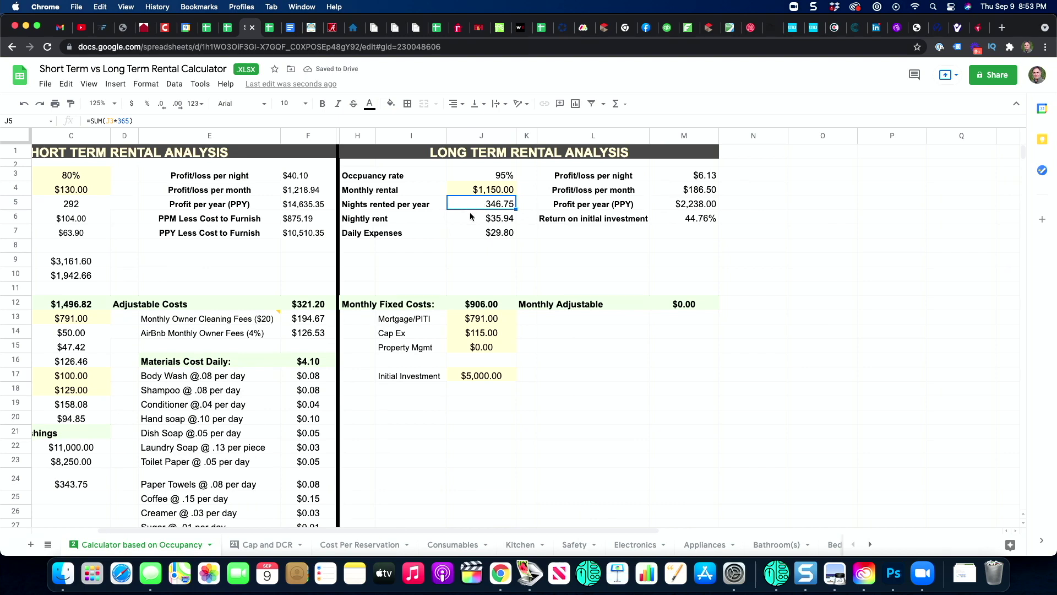
Inspect the long-term nightly rent, daily expenses, profit and return on initial investment formulas, and look at the short-term Mortgage/PITI cost.
scroll(107, 196, "right", 10)
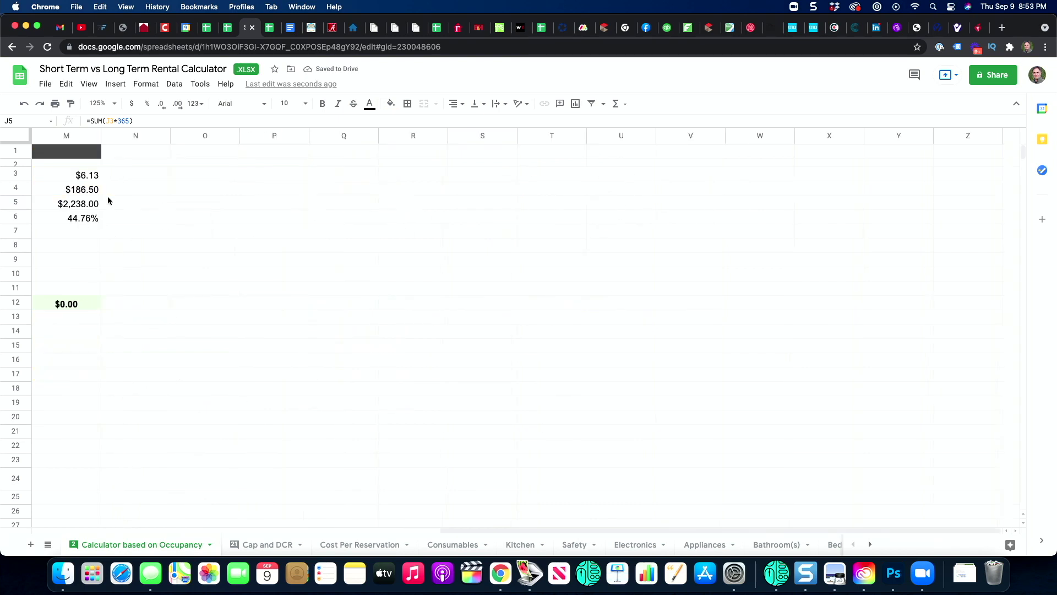
scroll(105, 198, "left", 8)
scroll(96, 205, "left", 5)
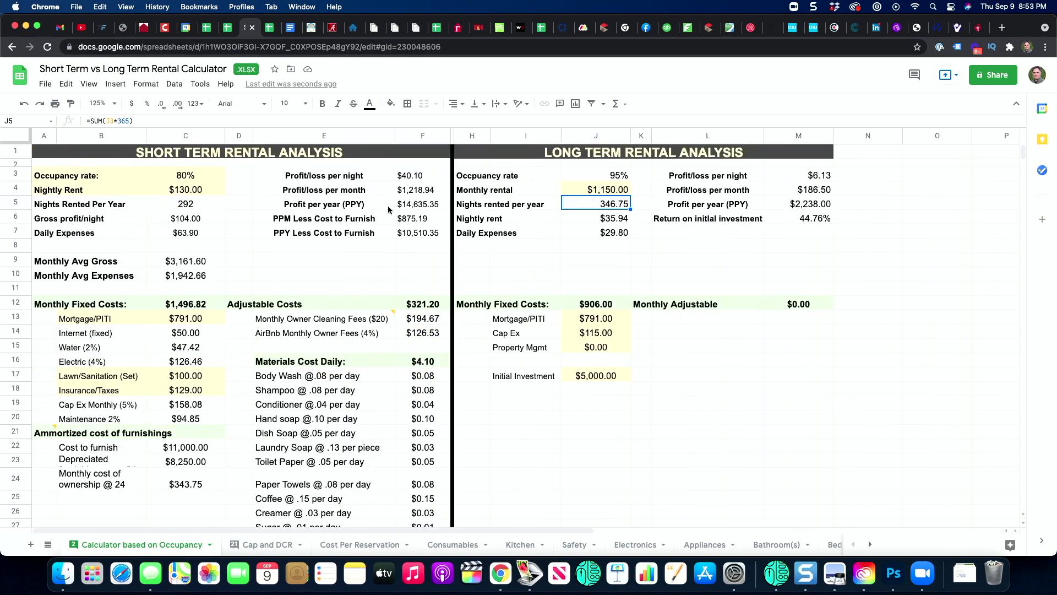
key("Down")
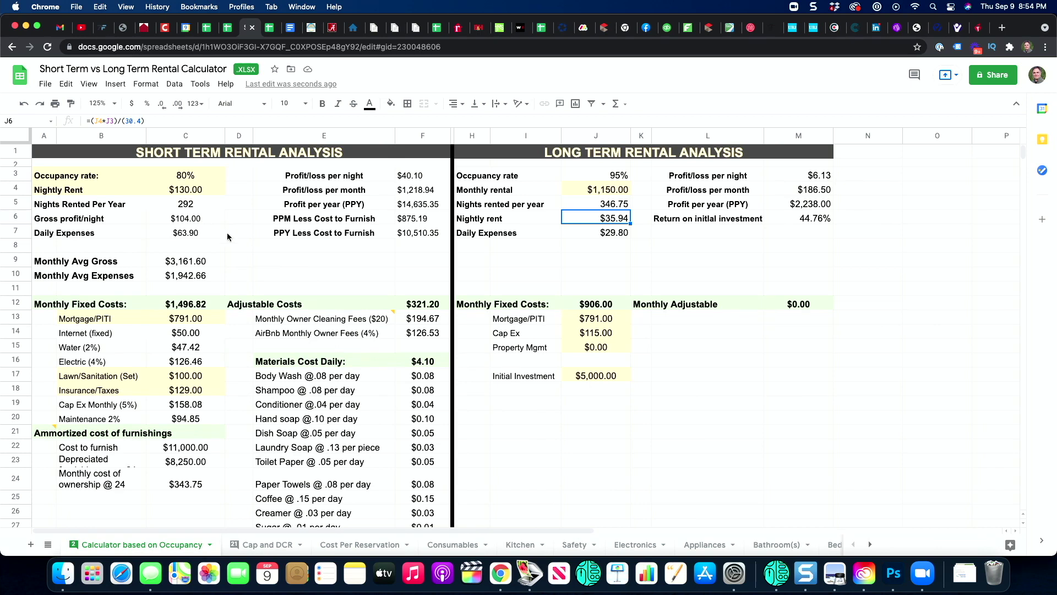
left_click(621, 234)
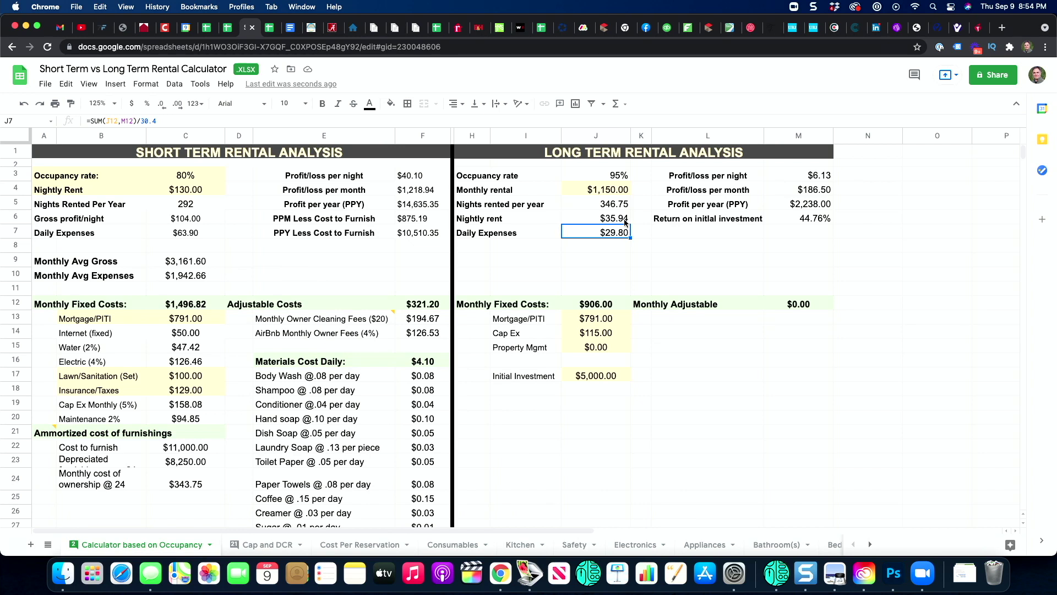
left_click(812, 177)
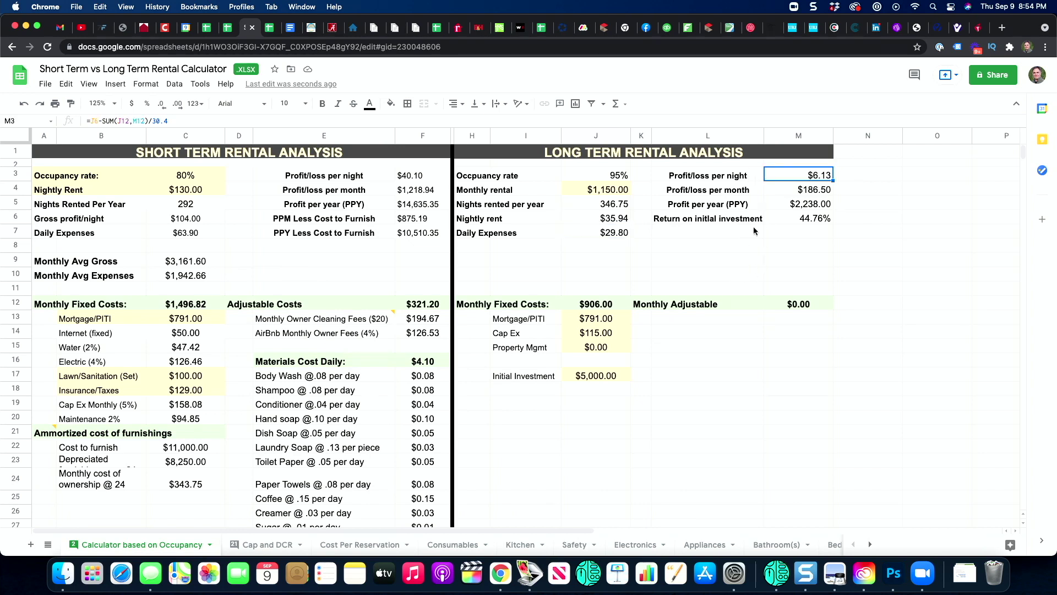
left_click(813, 196)
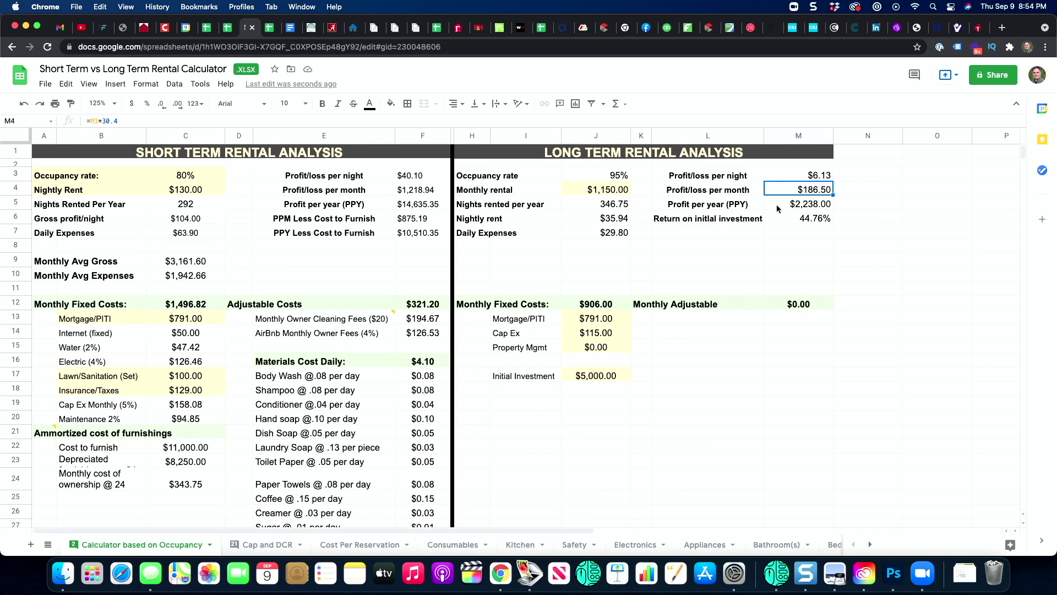
left_click(810, 205)
left_click(805, 223)
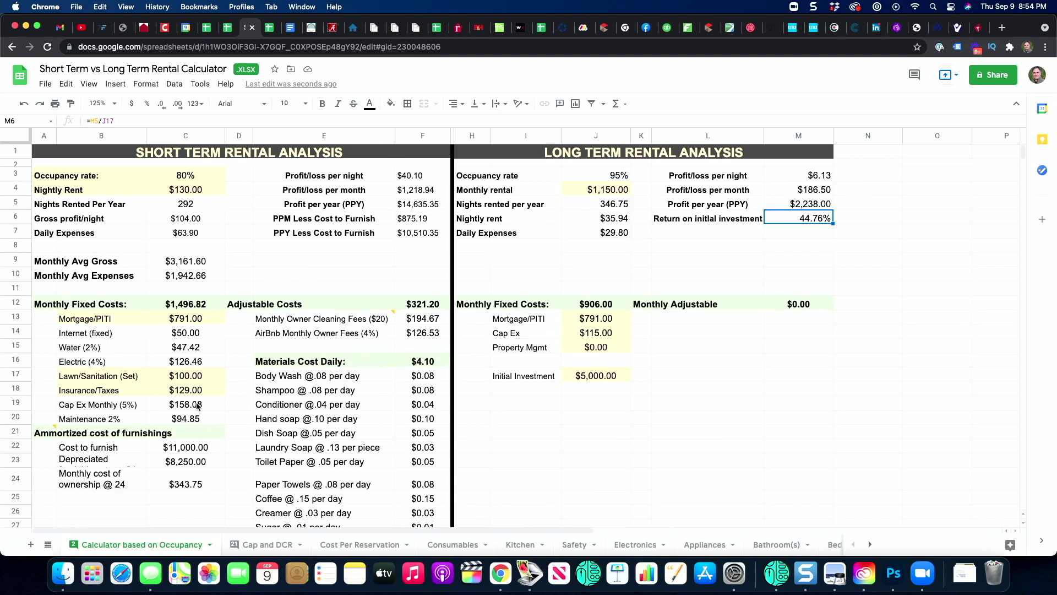
left_click(176, 322)
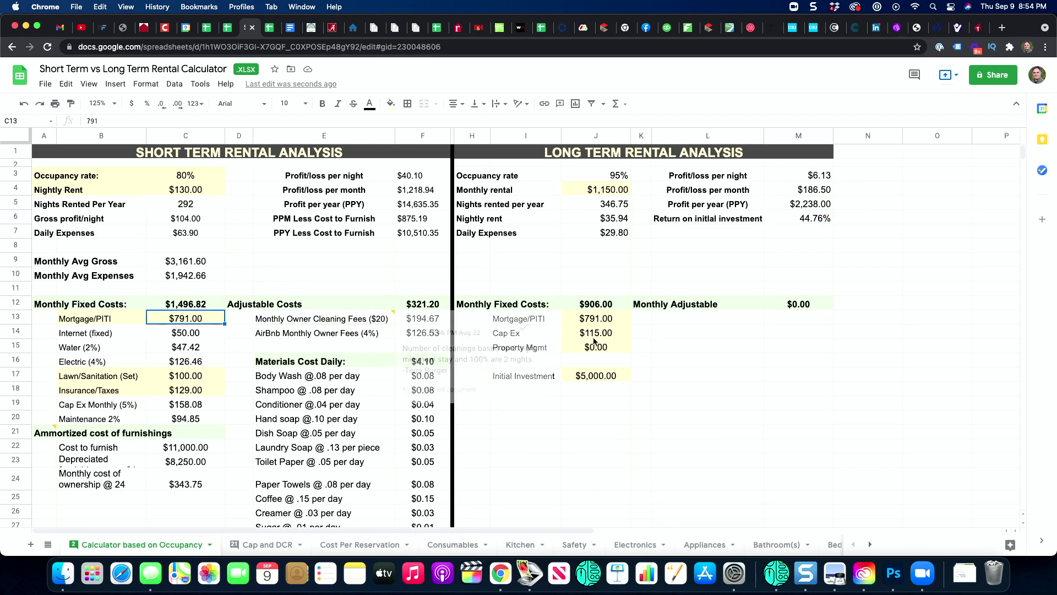
Inspect the long-term Mortgage/PITI, Cap Ex, Property Mgmt and Initial Investment cells, checking how the Cap Ex formula compares with the short-term one.
left_click(610, 323)
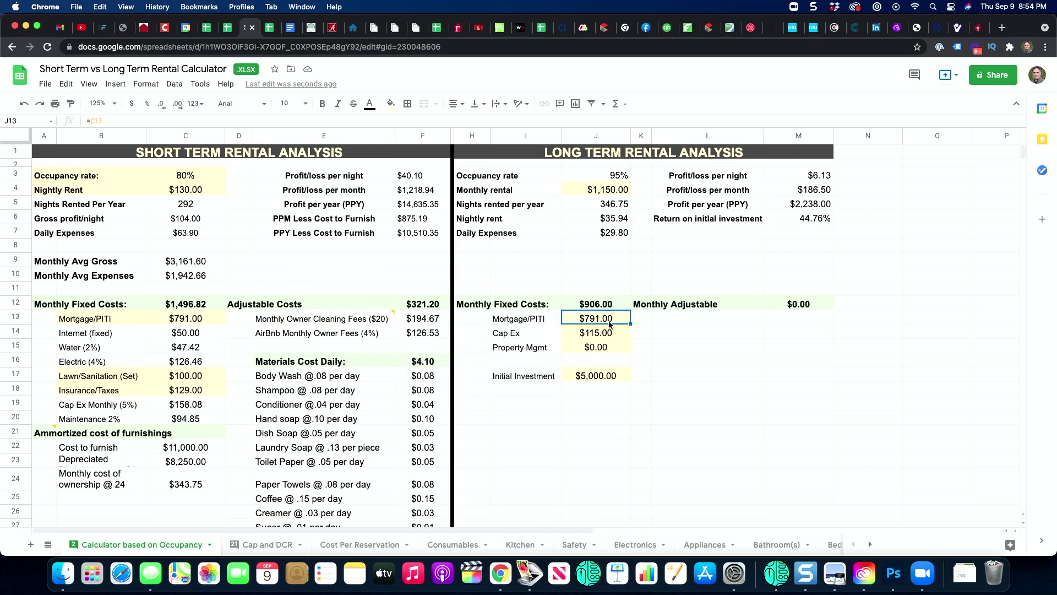
left_click(593, 334)
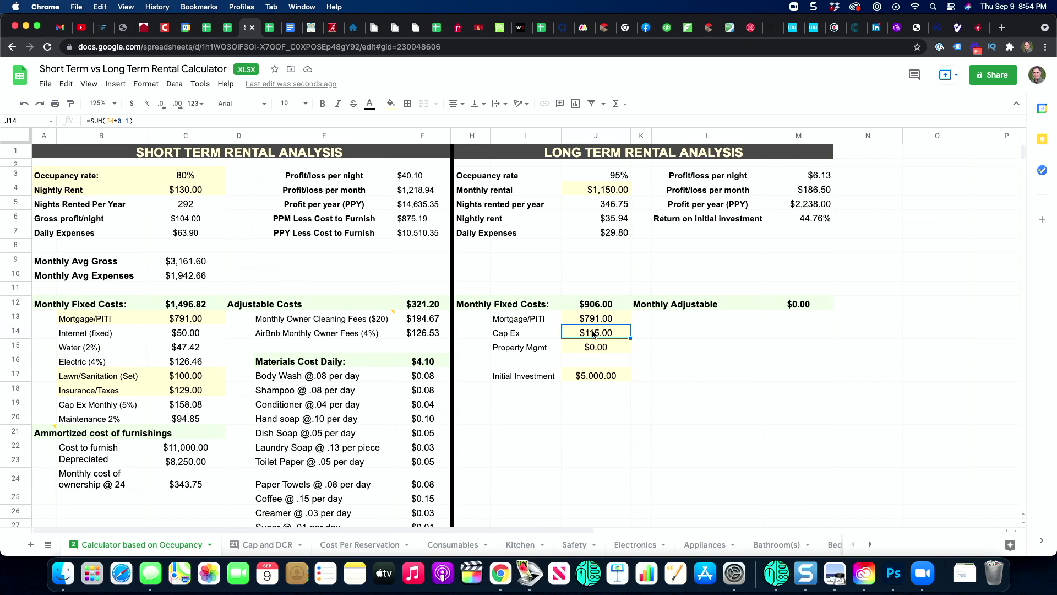
left_click(181, 410)
left_click(115, 121)
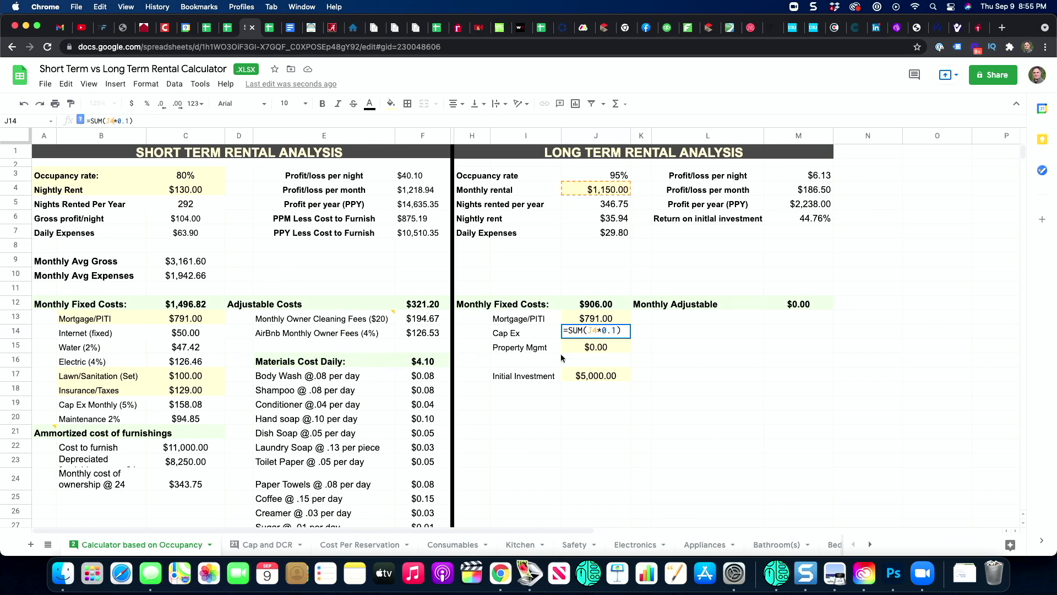
key("Return")
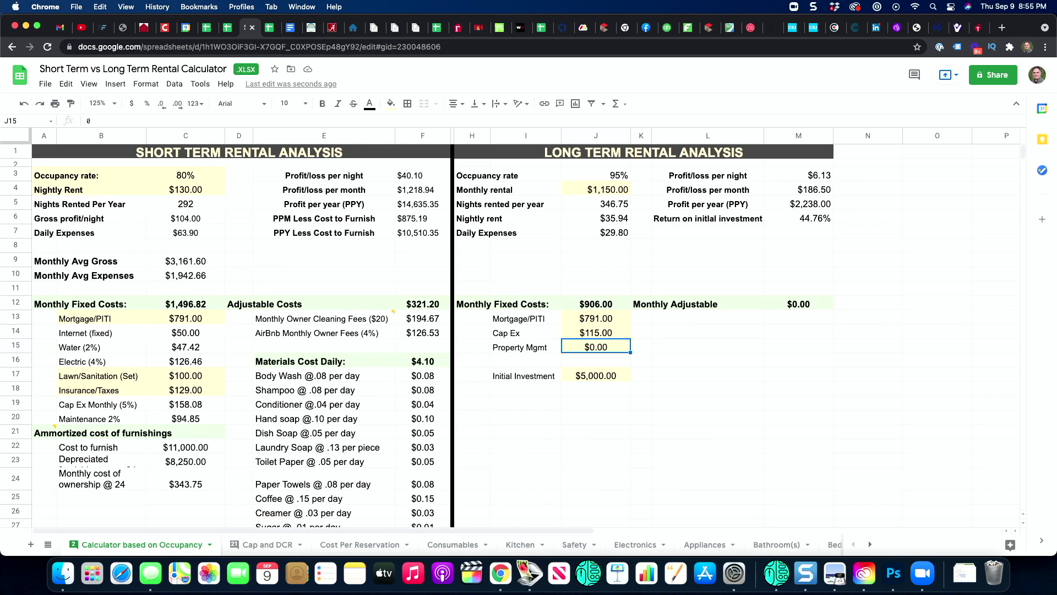
left_click(599, 335)
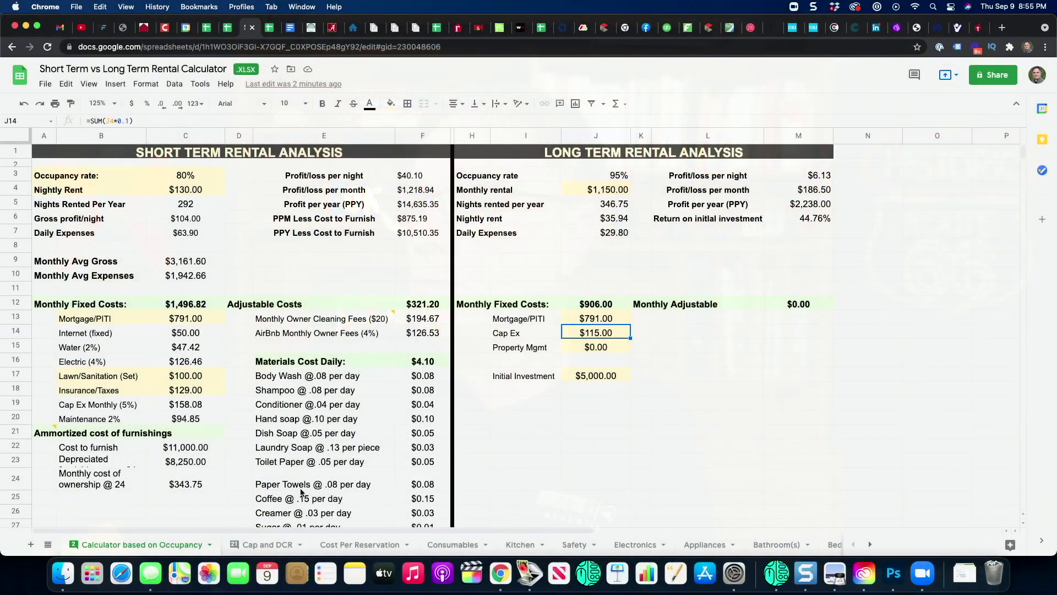
left_click(599, 347)
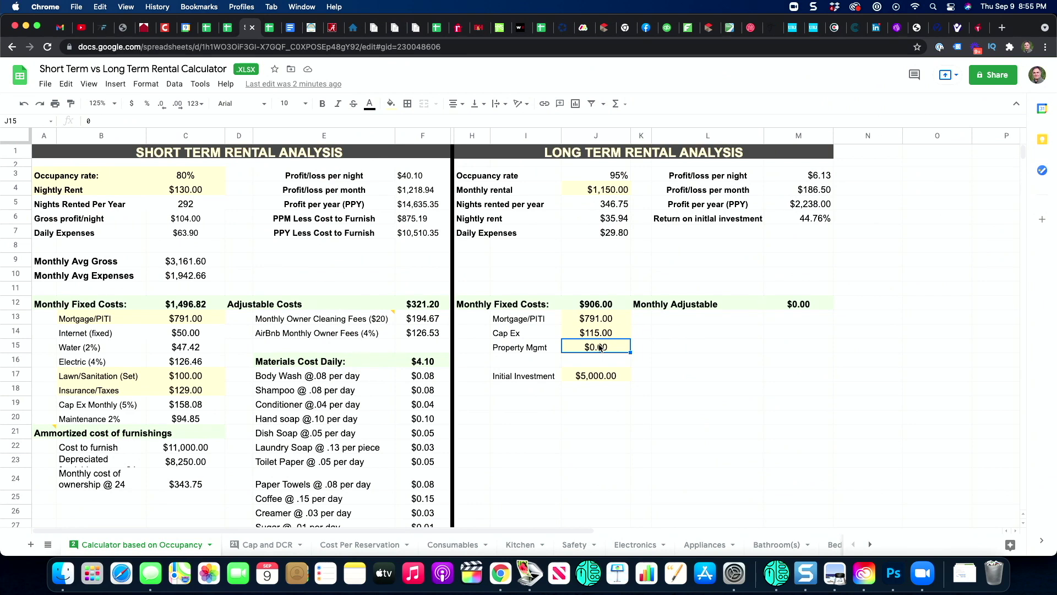
left_click(602, 382)
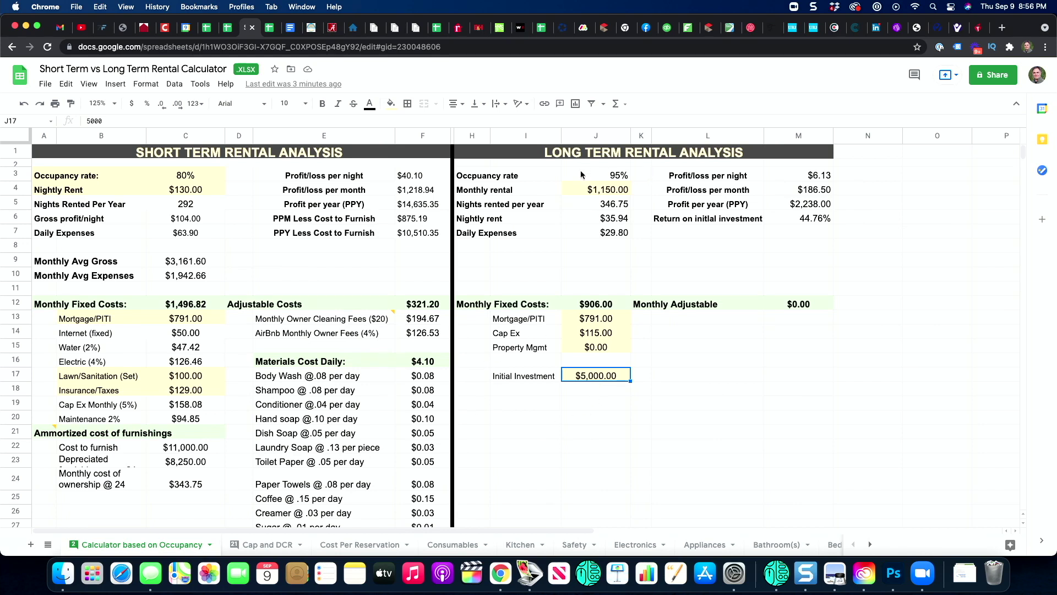
Review the long-term monthly profit, yearly profit and return on initial investment formulas.
left_click(795, 192)
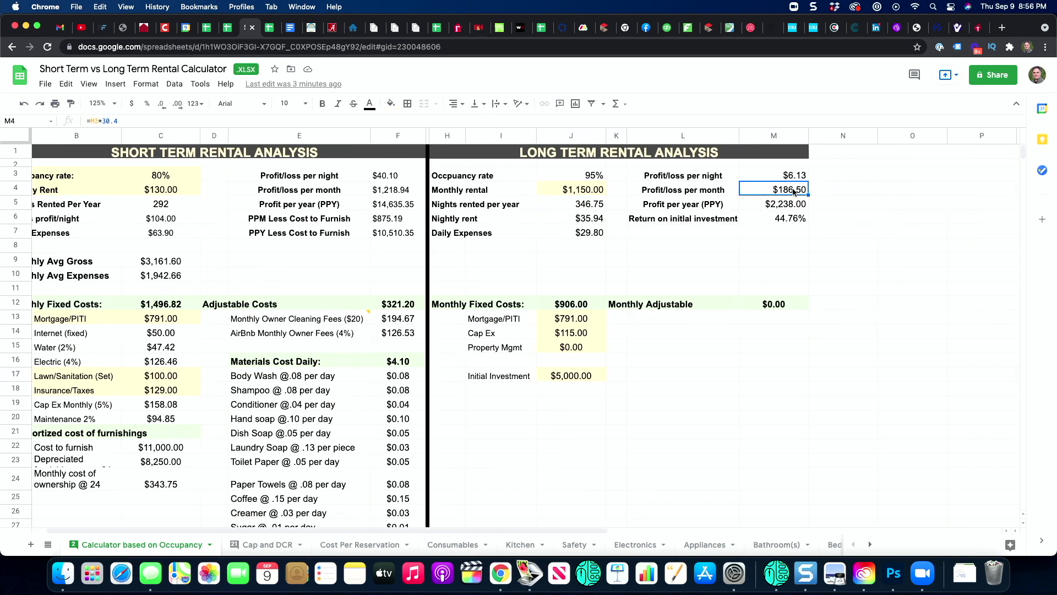
left_click(784, 207)
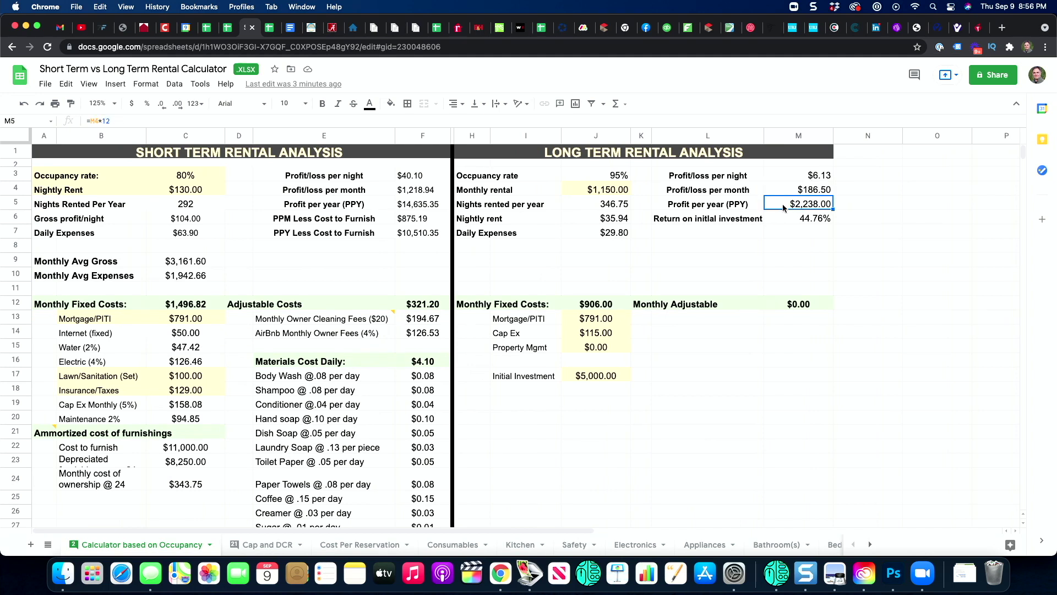
left_click(784, 222)
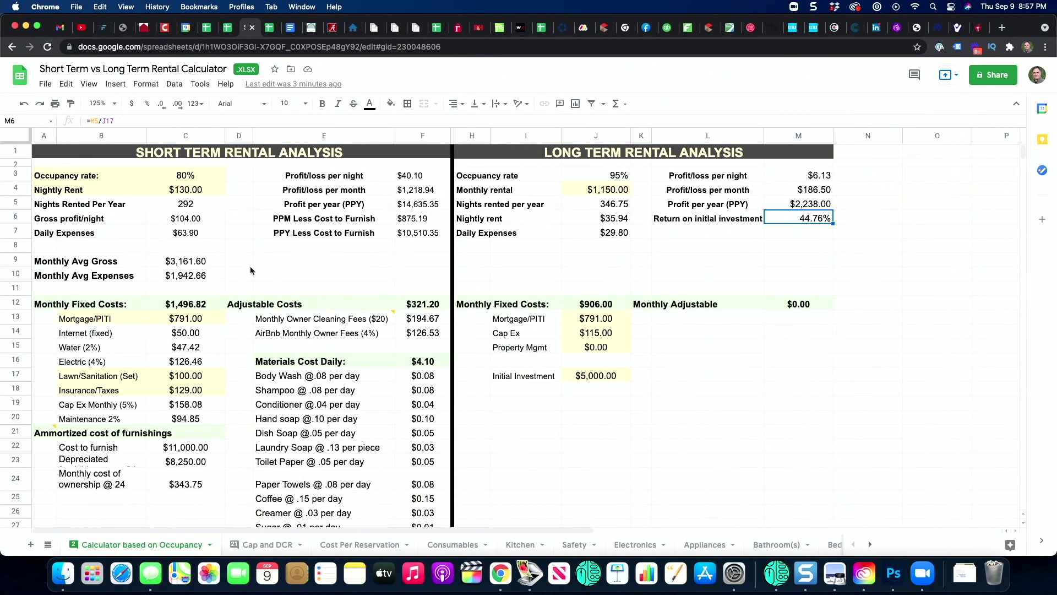
Set the short-term occupancy rate to 70% and nightly rent to $120, and compare monthly profit less furnishing cost with the long-term monthly profit.
left_click(203, 180)
type("70")
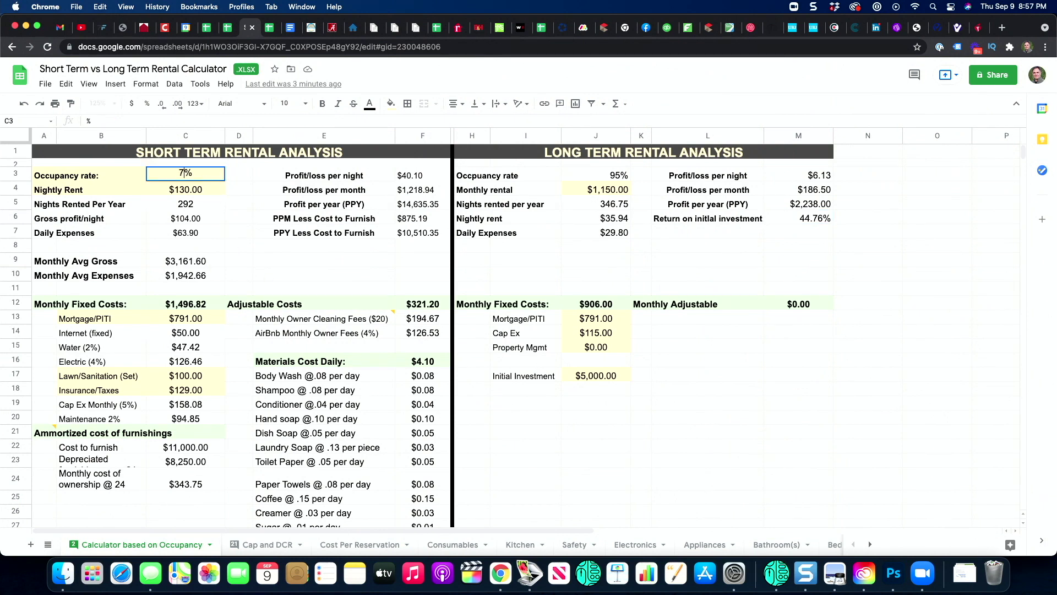
key("Return")
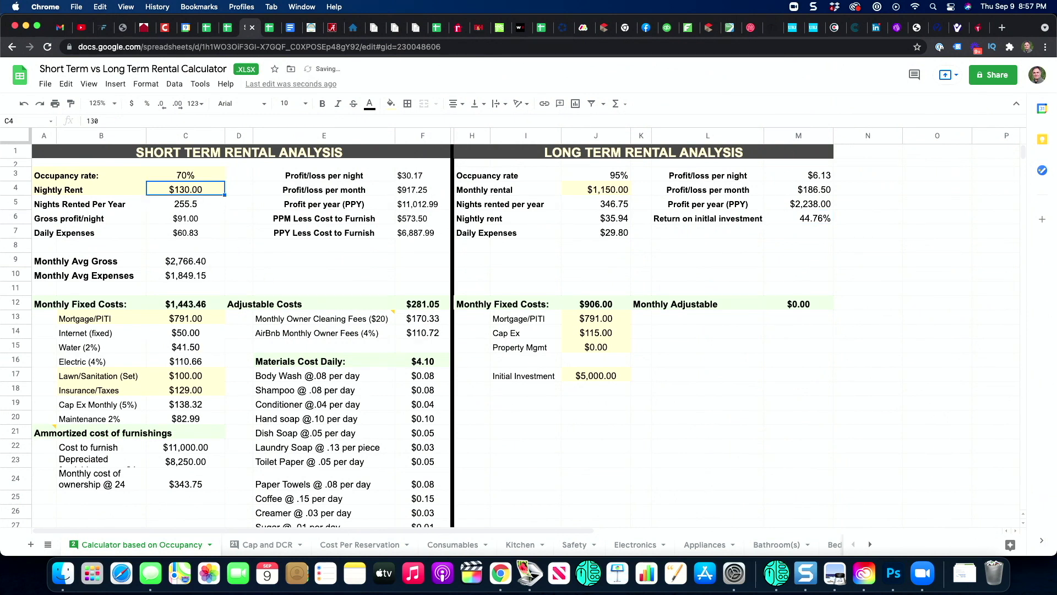
type("120")
key("Return")
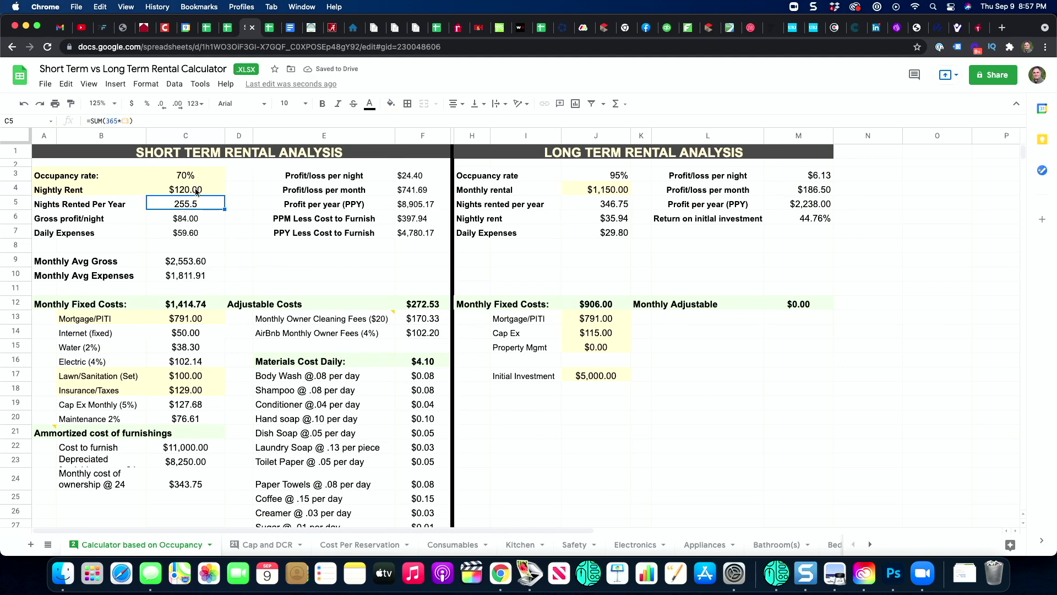
left_click(419, 222)
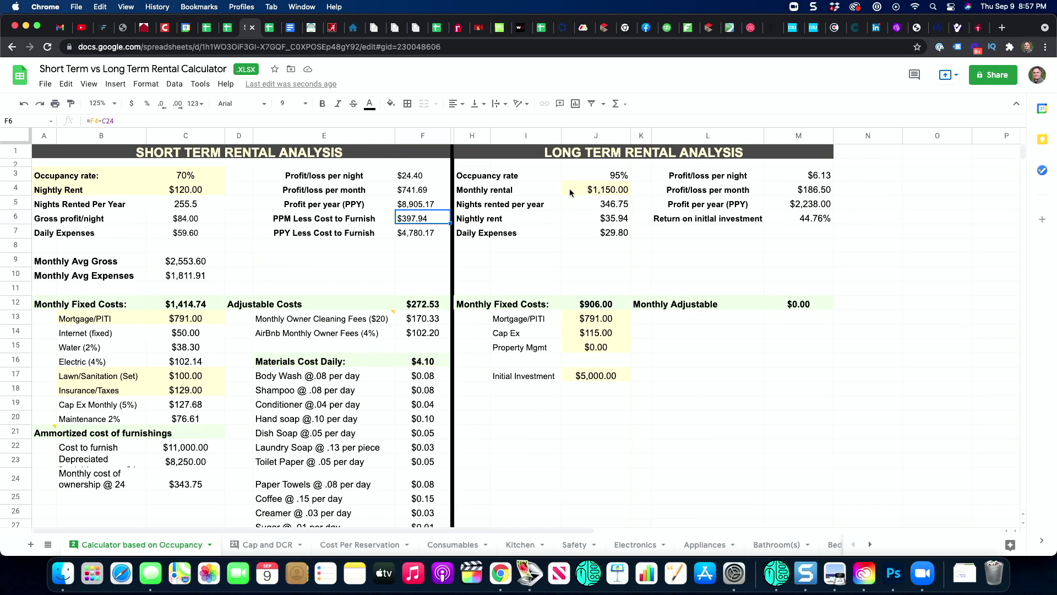
left_click(807, 192)
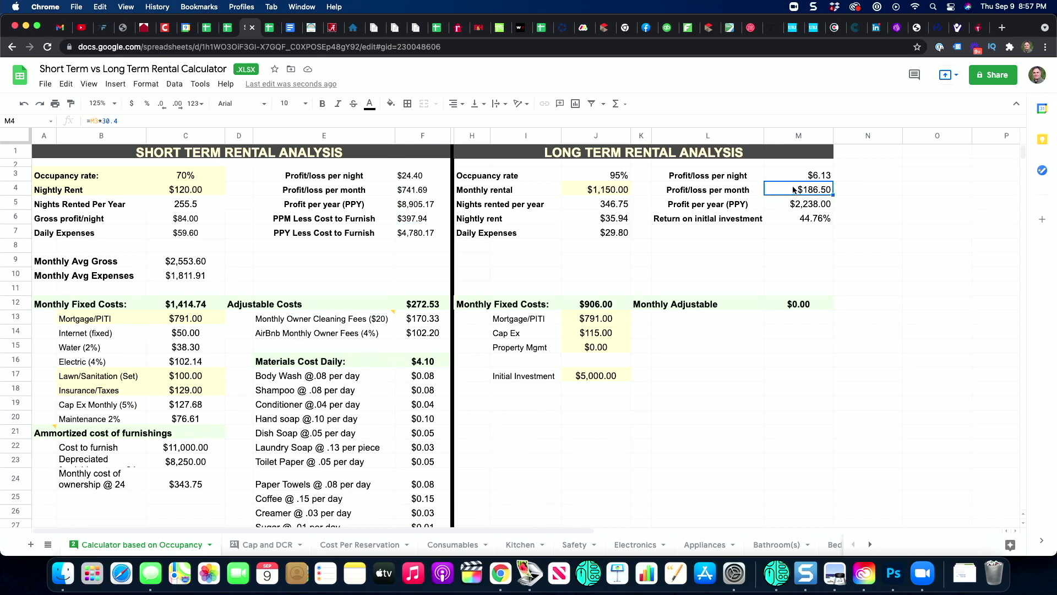
left_click(429, 221)
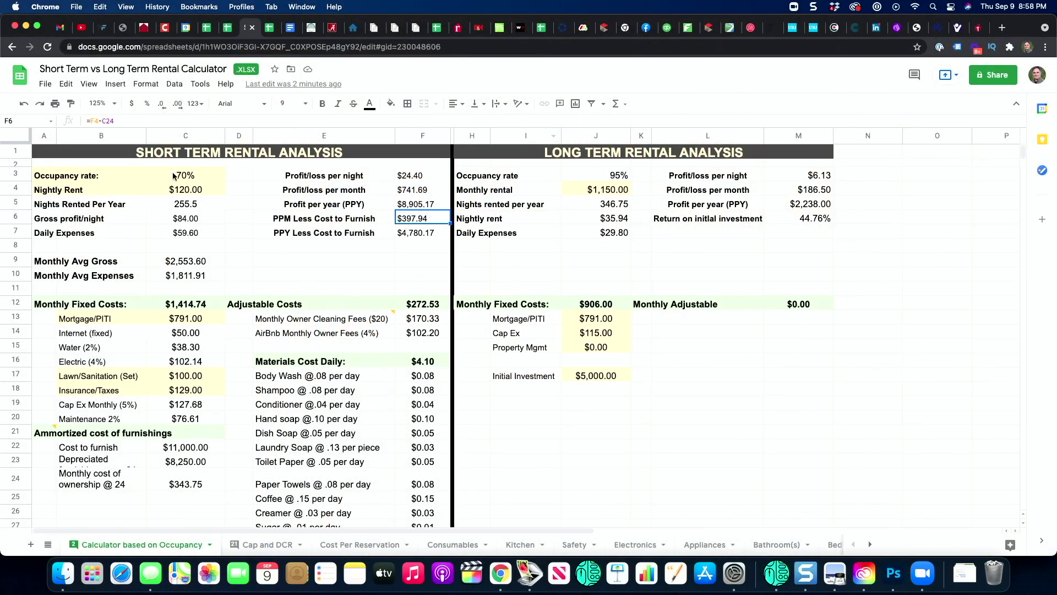
Set the short-term occupancy rate to 85% and nightly rent to $135, and compare monthly profit less furnishing cost with the long-term monthly profit.
left_click(174, 176)
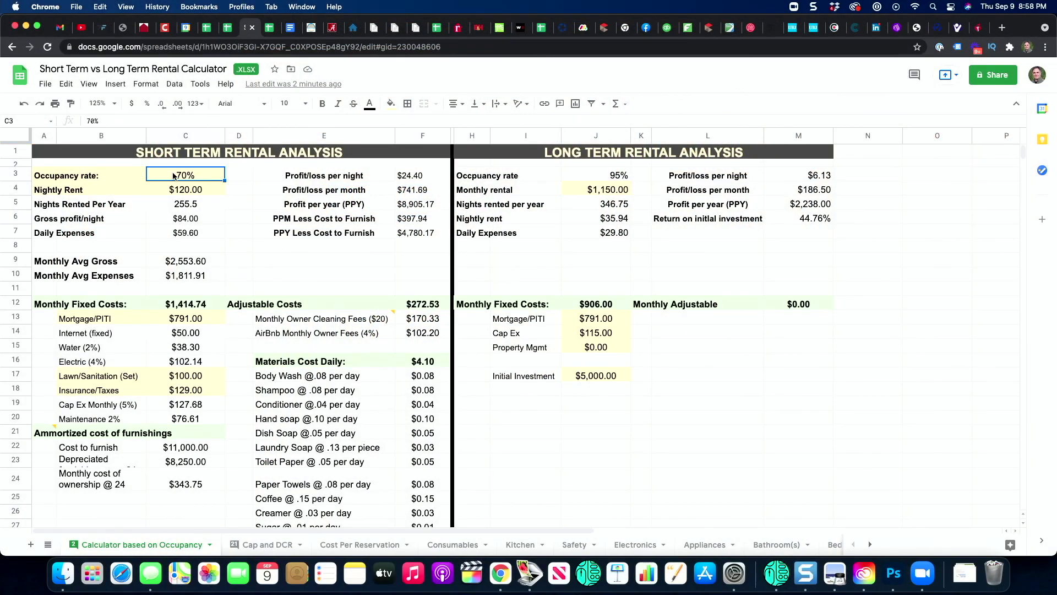
type("85")
key("Return")
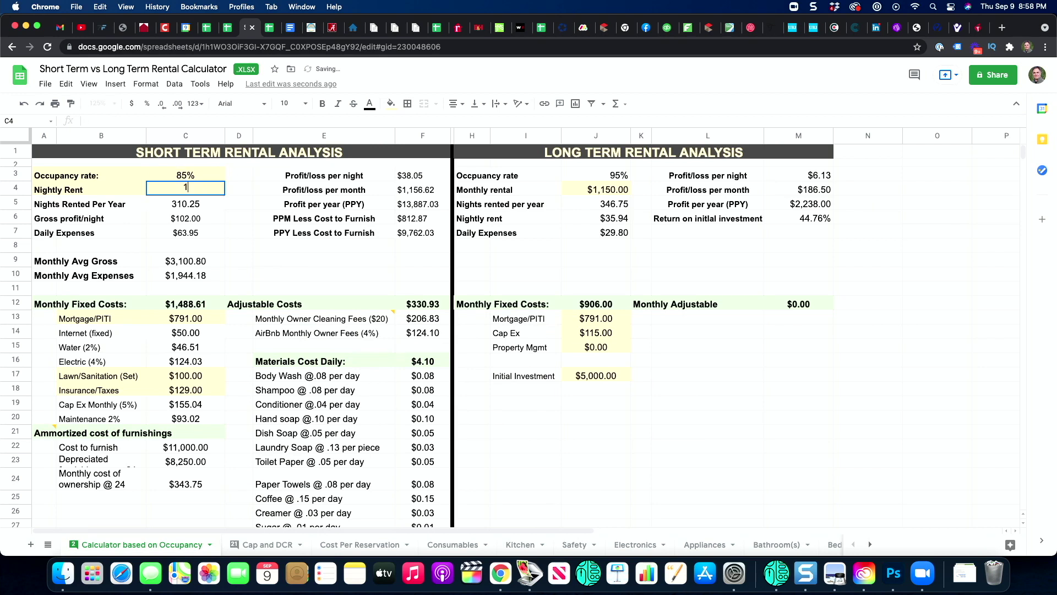
key("Return")
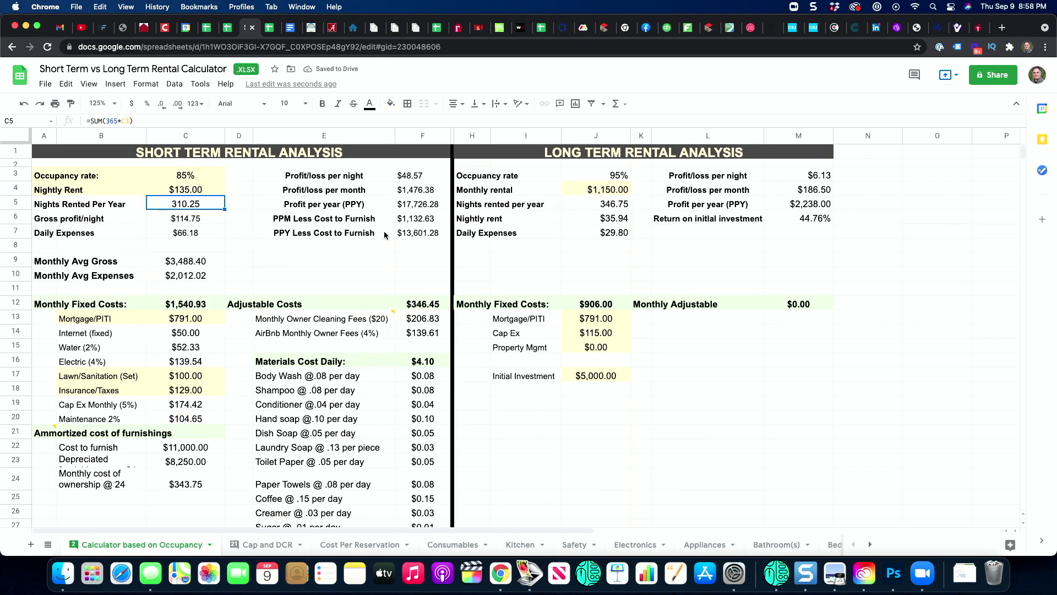
left_click(428, 219)
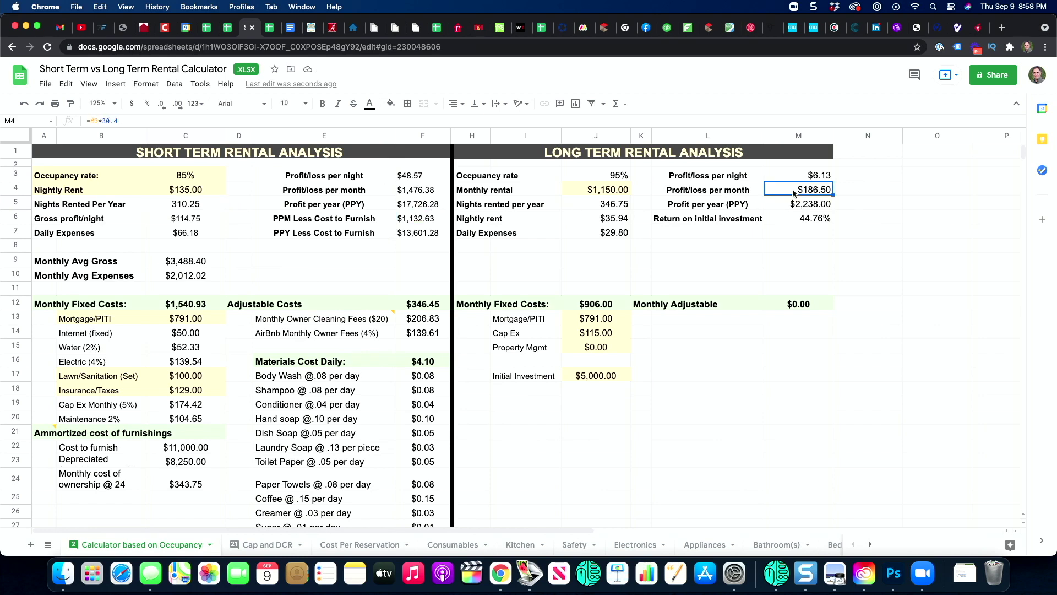
left_click(402, 219)
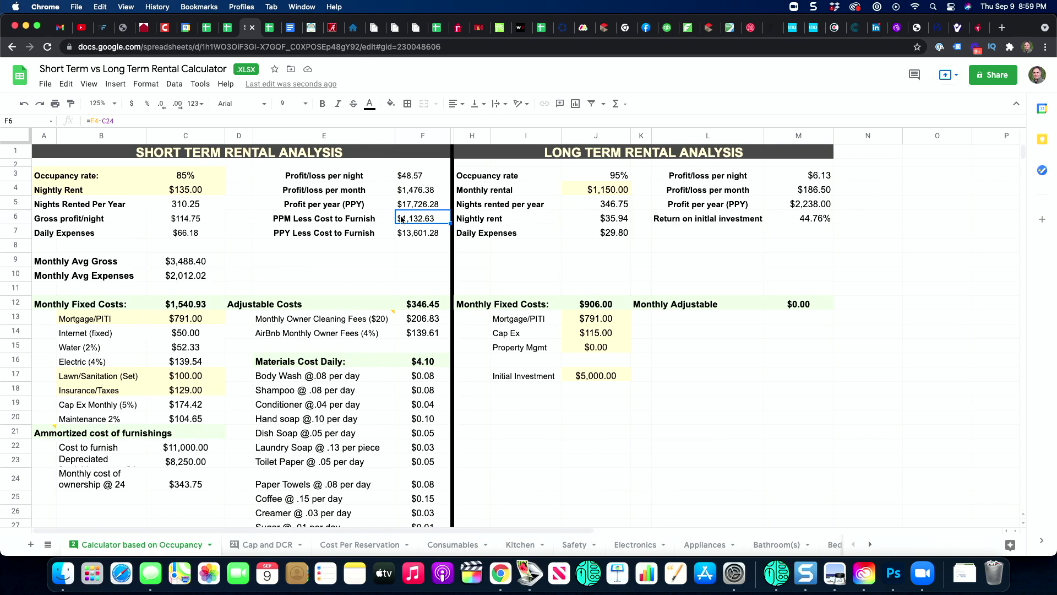